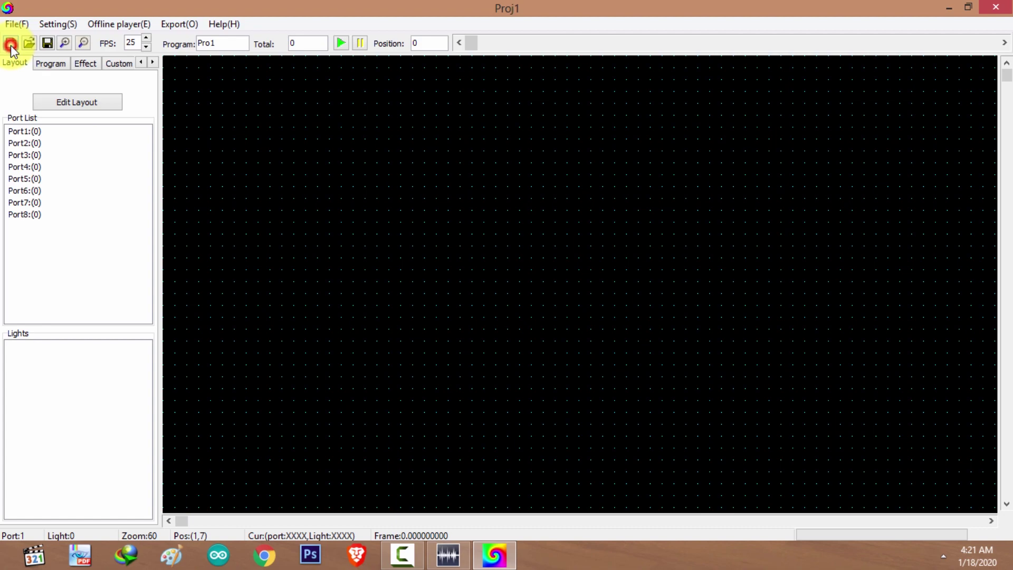
- Create a new T-1000 project with a 1600-light maximum and open its LED layout editor
click(11, 44)
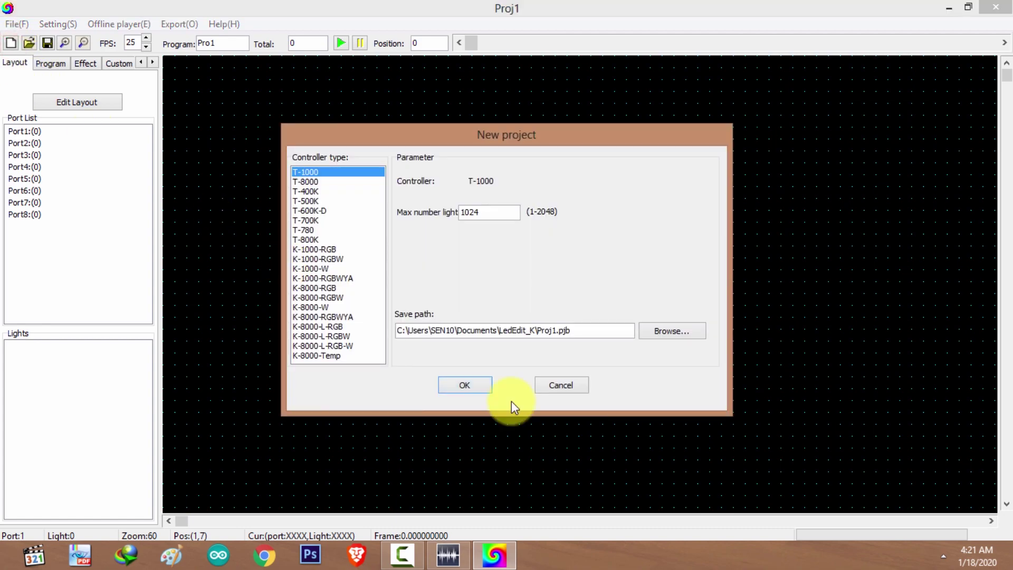
text(16000)
click(281, 208)
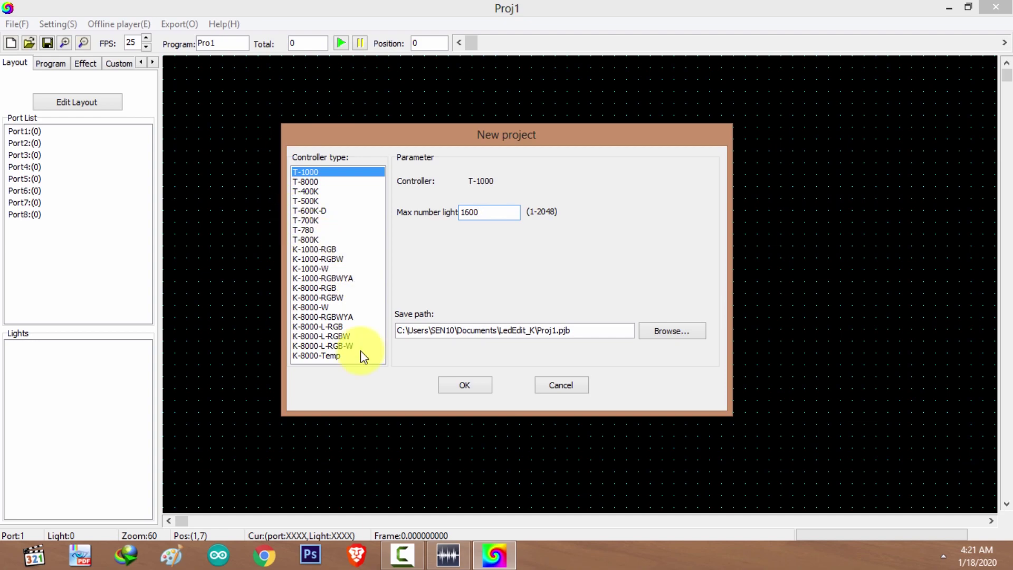
click(473, 385)
click(68, 101)
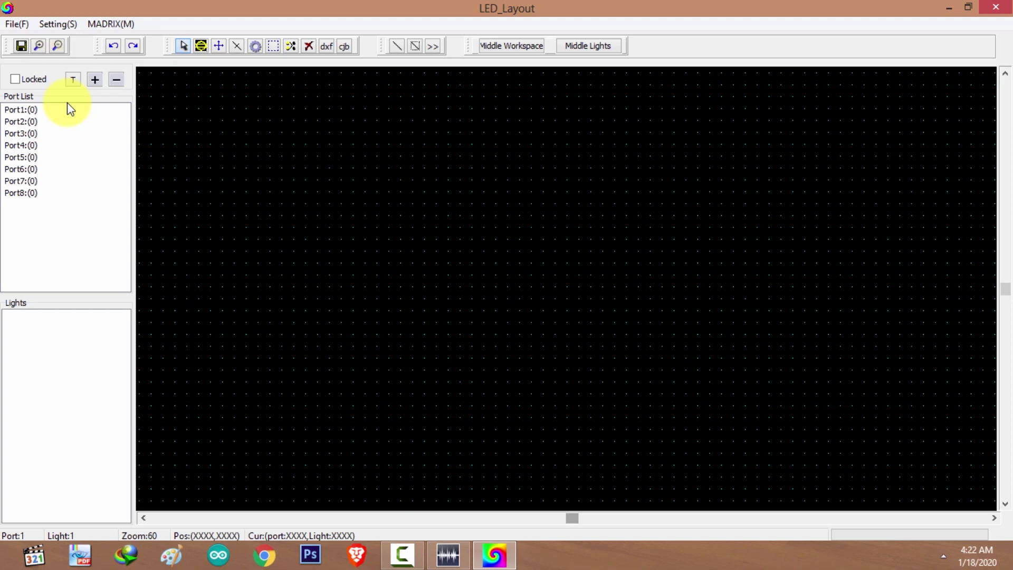
- Set up an automatic grid layout of width 50 and height 32 (1600 lights)
click(257, 49)
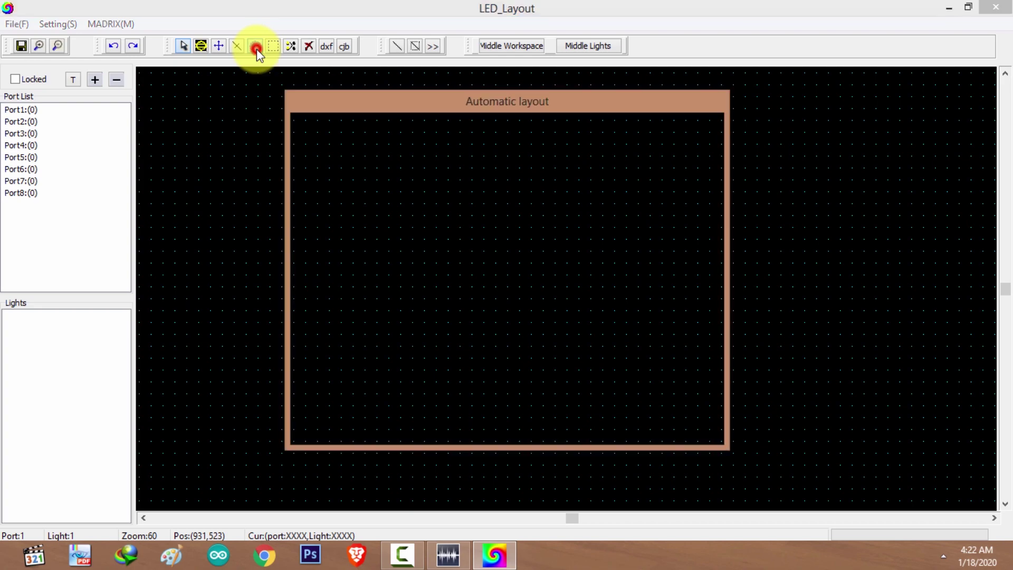
drag(681, 232, 586, 232)
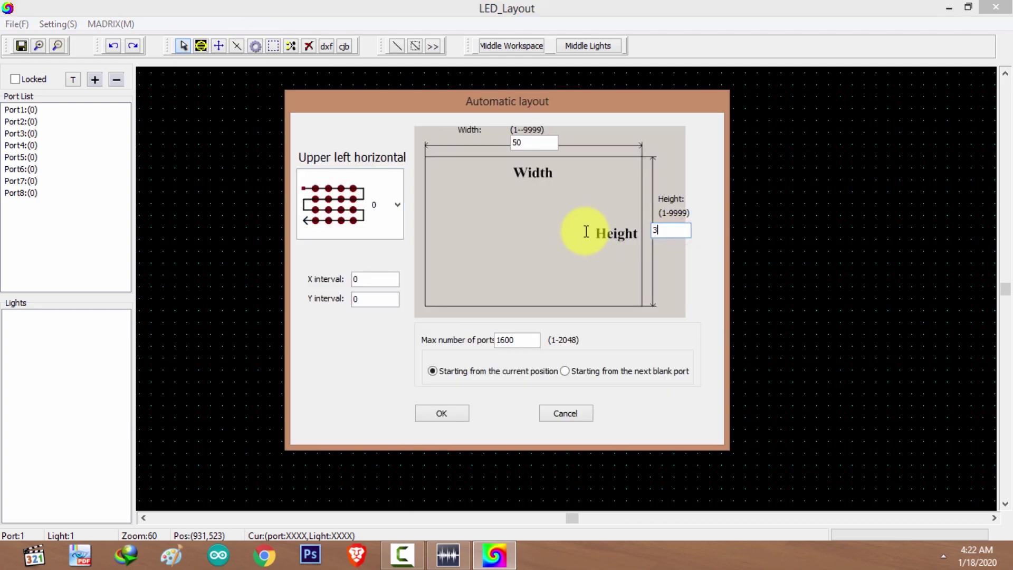
text(32)
drag(527, 338, 463, 346)
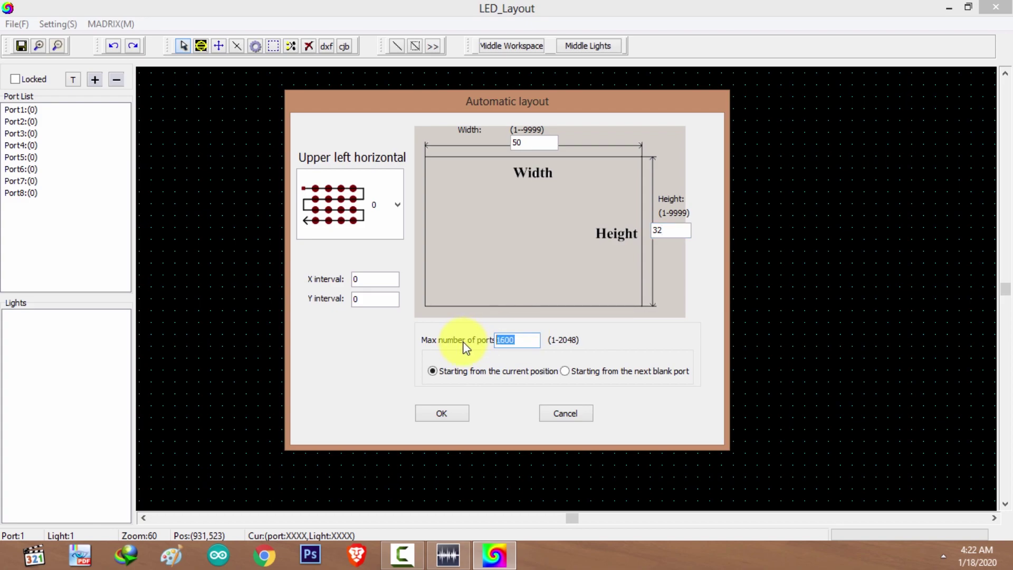
click(445, 415)
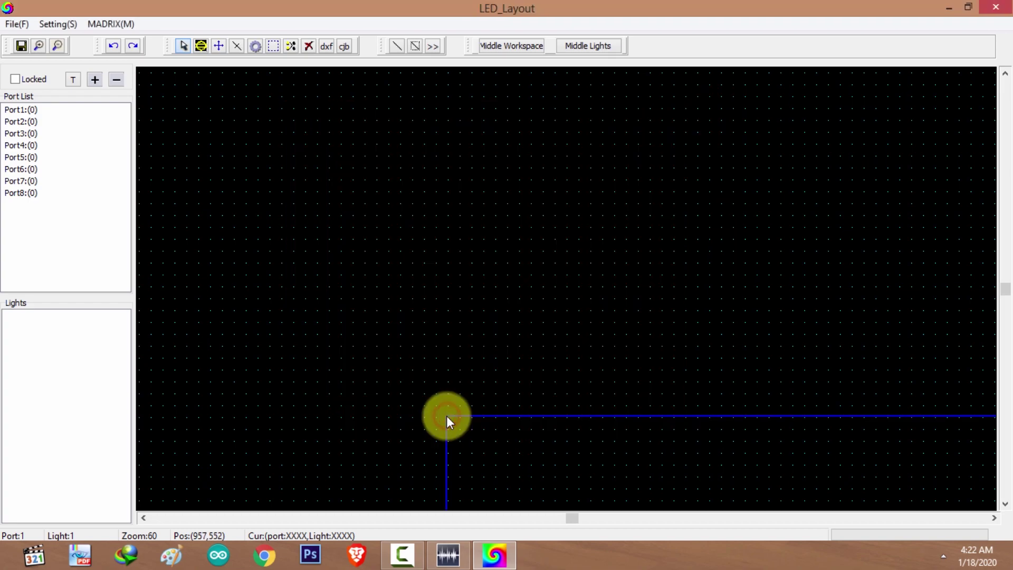
- Place the 50×32 grid on Port1, save the layout and return to the project
click(154, 85)
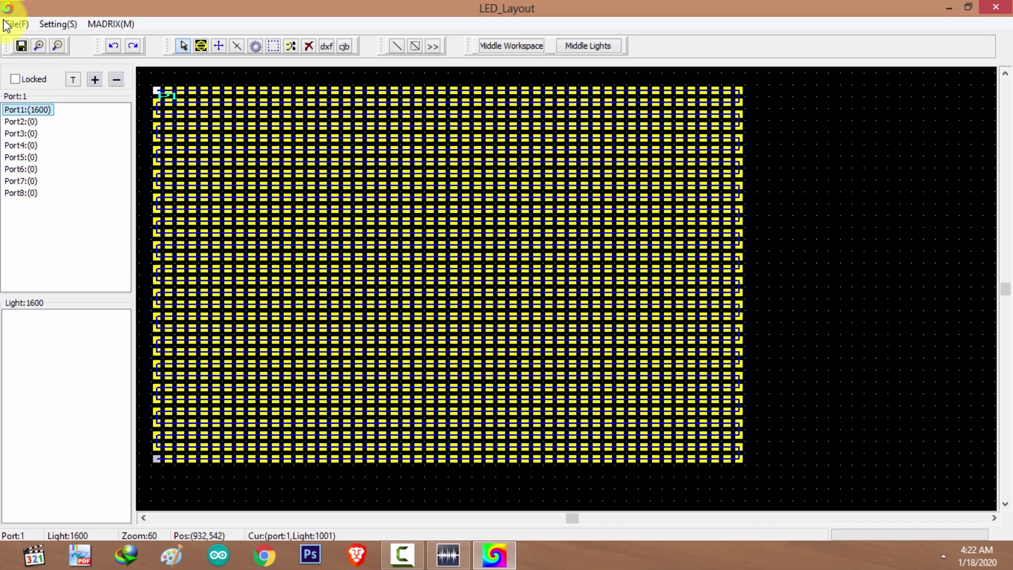
click(21, 47)
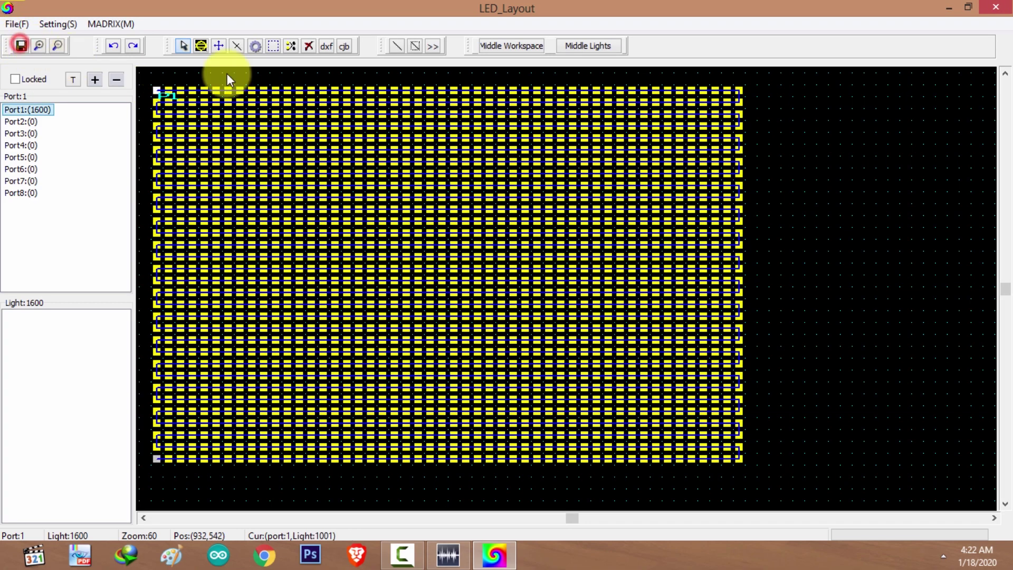
click(997, 9)
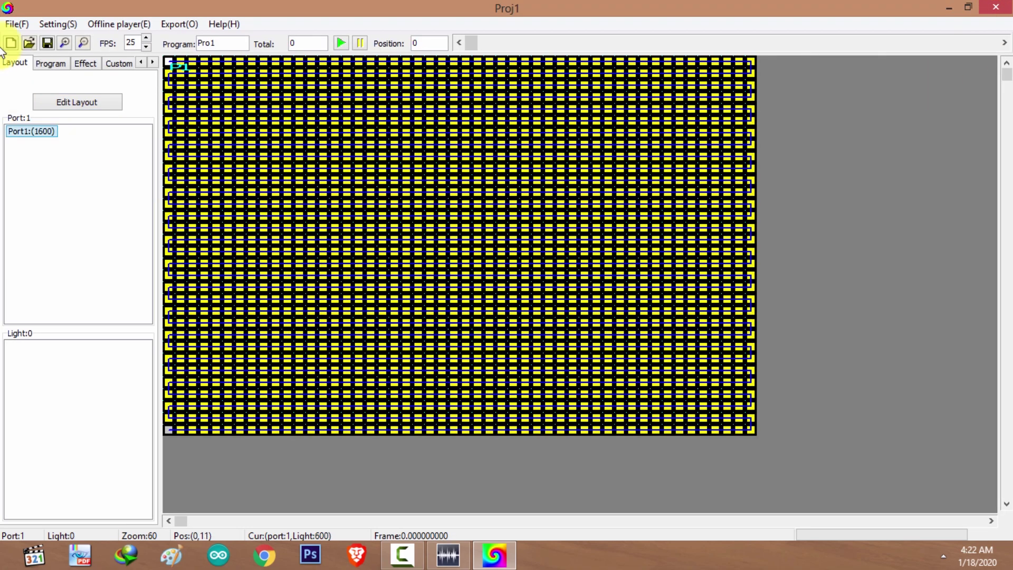
- Select the Pro1 program and show its video effect options
click(54, 64)
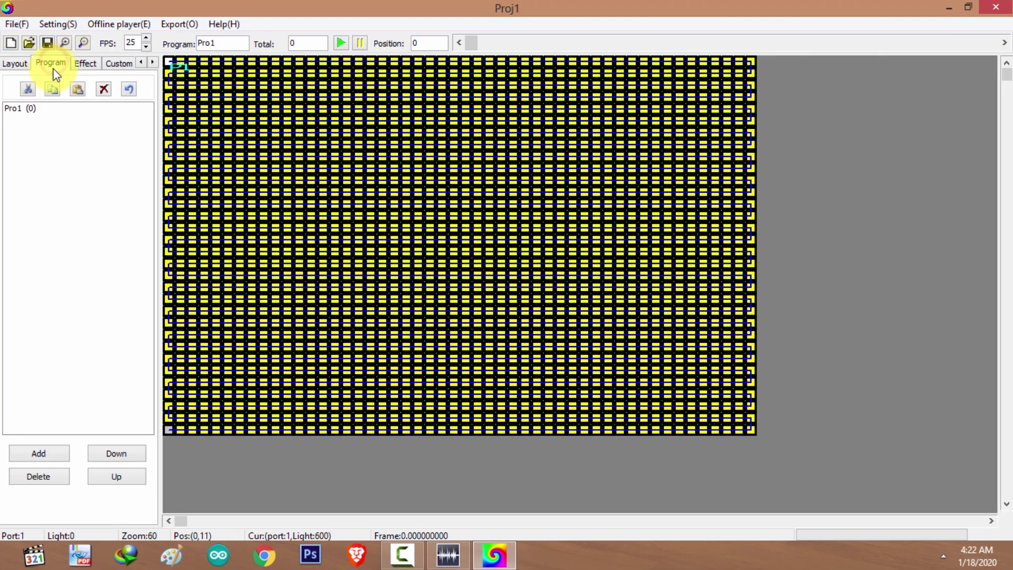
click(32, 110)
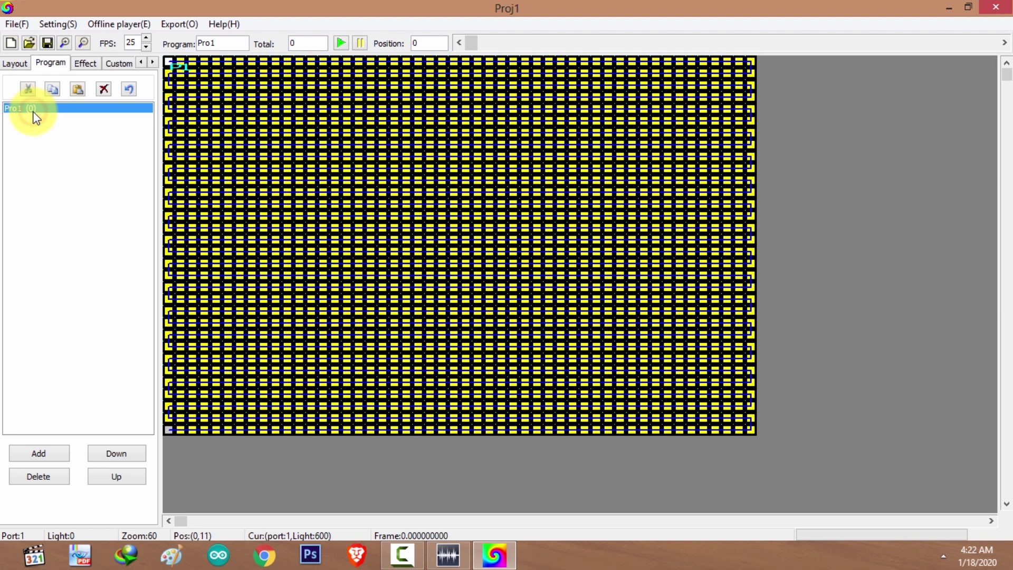
click(94, 65)
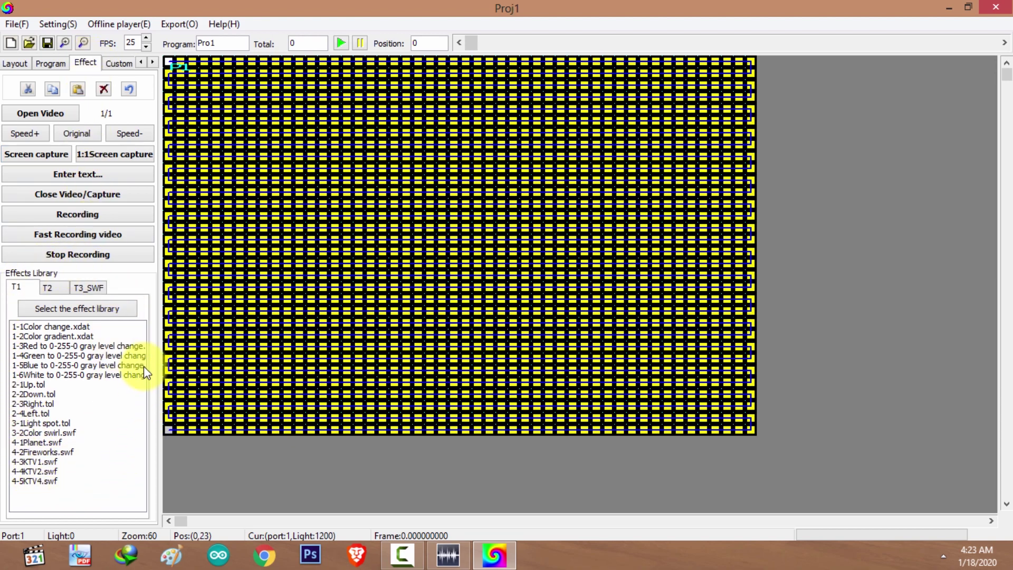
- Load an SWF video effect onto Pro1 and bring up the Add text dialog beside the preview
click(23, 114)
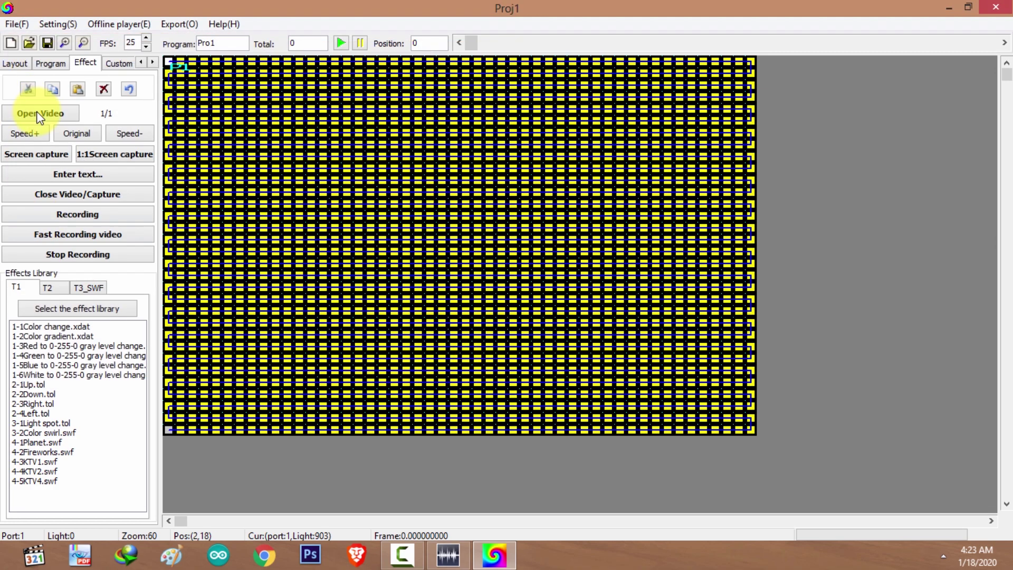
click(33, 112)
click(323, 275)
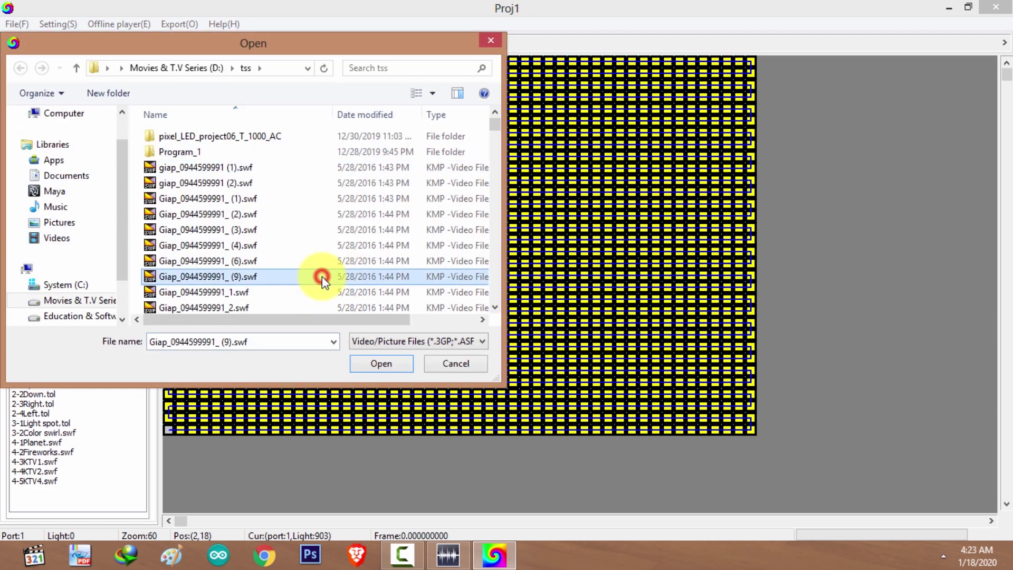
scroll(322, 277, down, 5)
click(283, 288)
click(372, 363)
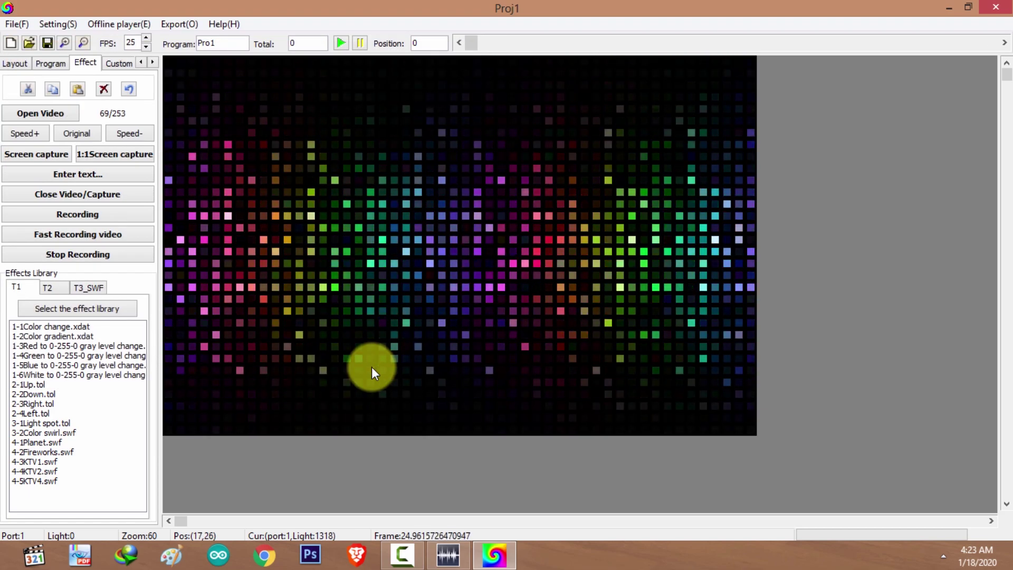
click(101, 175)
drag(419, 100, 618, 112)
- Enable the text overlay and clear out the old overlay text
click(490, 236)
drag(505, 232, 476, 233)
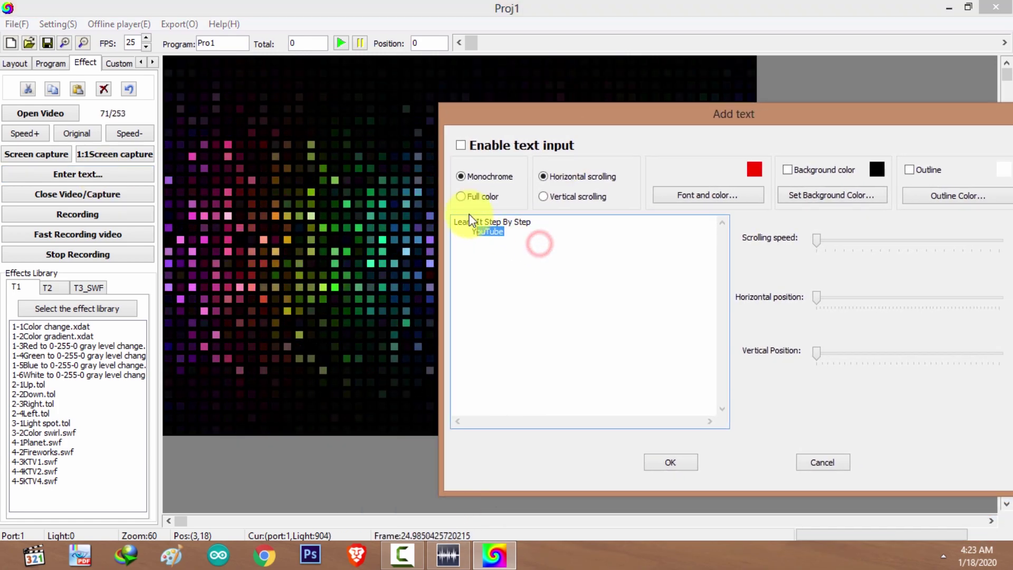
click(461, 148)
click(536, 256)
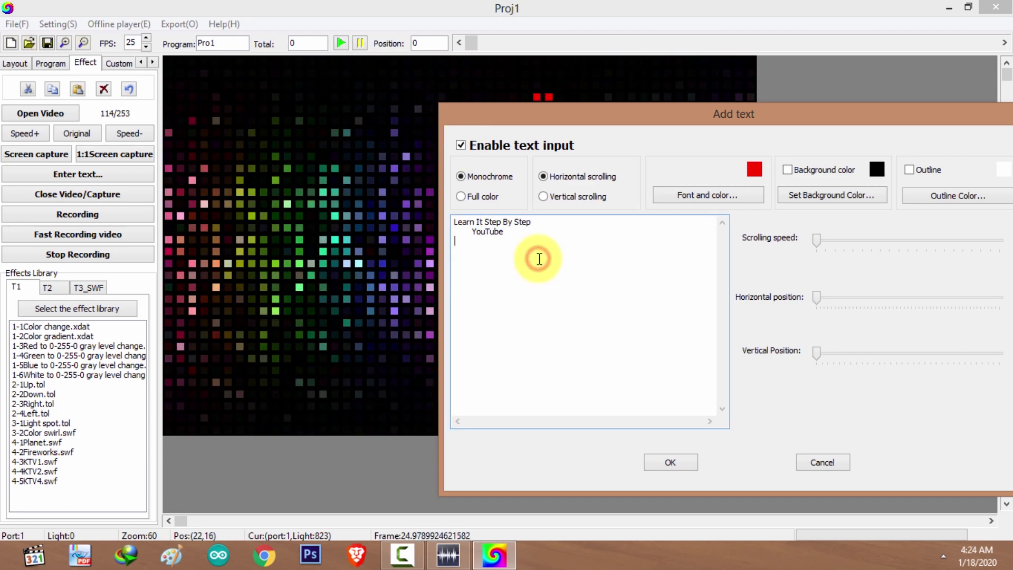
key(BackSpace)
key(BackSpace)
key(BackSpace)
key(BackSpace)
key(BackSpace)
key(BackSpace)
key(BackSpace)
key(BackSpace)
key(BackSpace)
key(BackSpace)
key(BackSpace)
key(BackSpace)
key(BackSpace)
key(BackSpace)
key(BackSpace)
key(BackSpace)
key(BackSpace)
key(BackSpace)
key(BackSpace)
key(BackSpace)
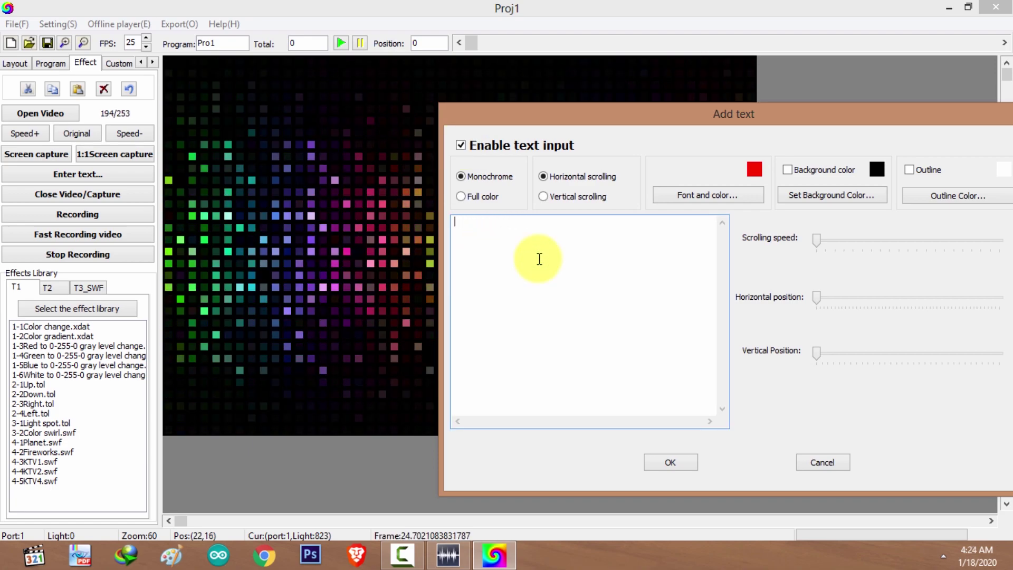
text(Learn it step by step Youtube)
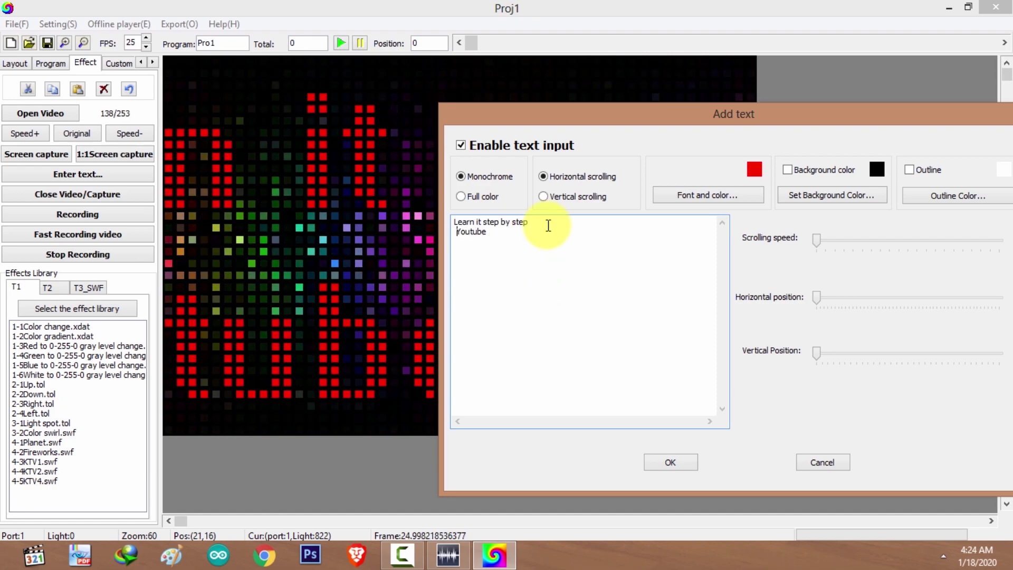
- Enter the two text lines 'Learn it step by step' and 'Youtube'
key(ctrl+a)
text(Learn it step by step)
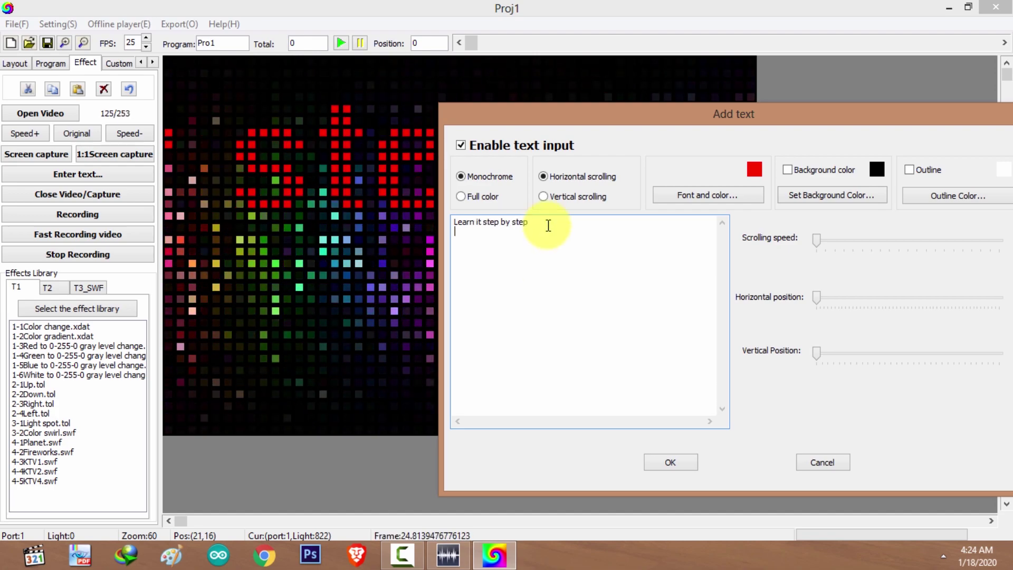
key(Return)
text(Youtube)
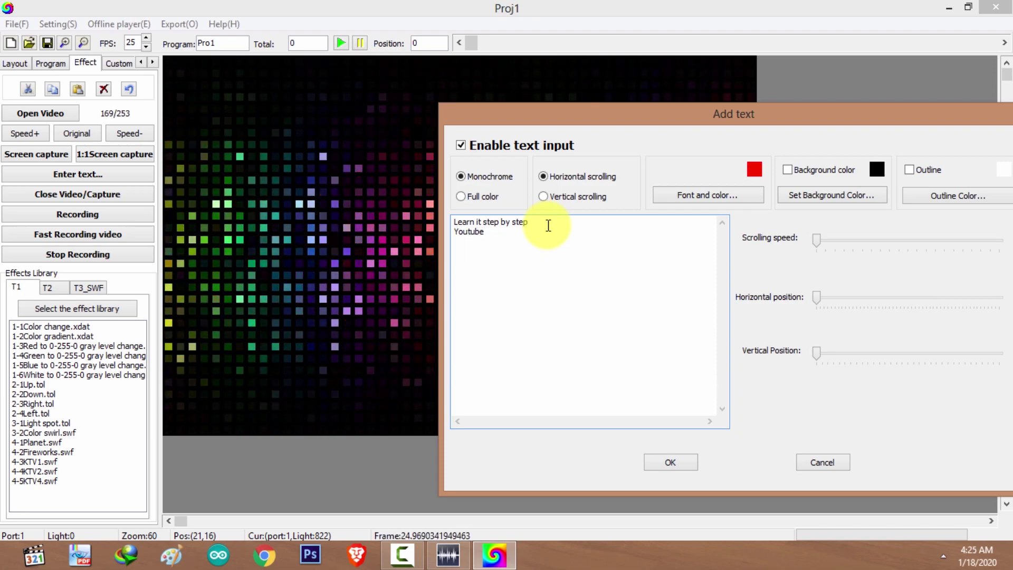
- Speed up the text scrolling slightly
drag(607, 120, 730, 202)
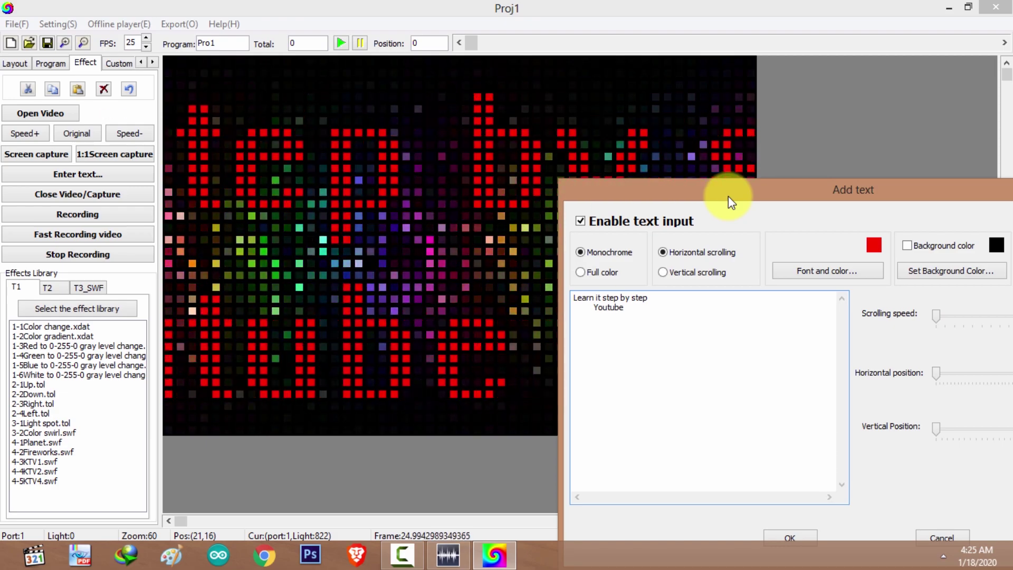
drag(729, 198, 733, 176)
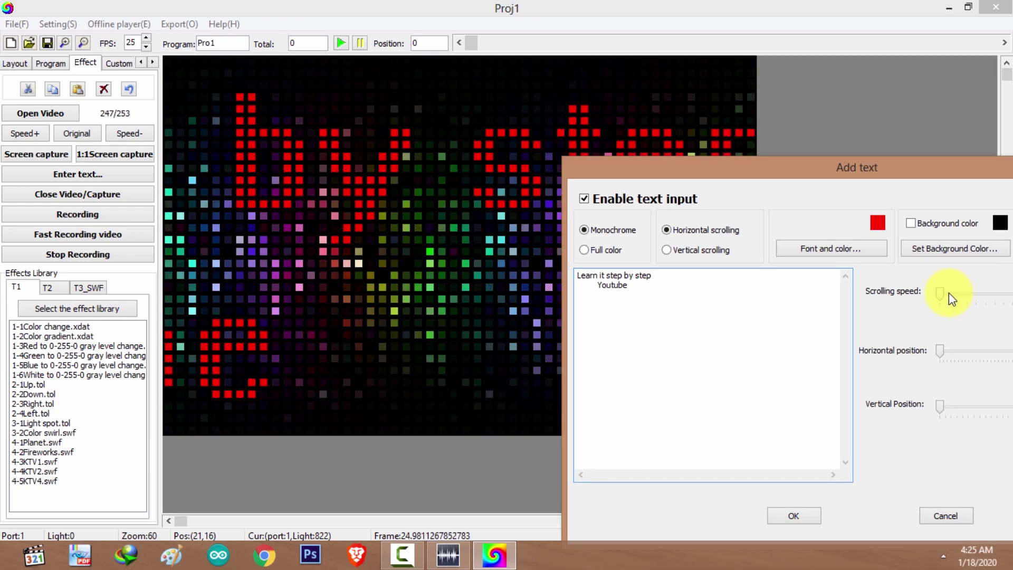
drag(913, 169, 720, 132)
drag(750, 258, 841, 254)
- Slide the text's horizontal position to its far-right maximum and watch the preview
drag(664, 139, 649, 68)
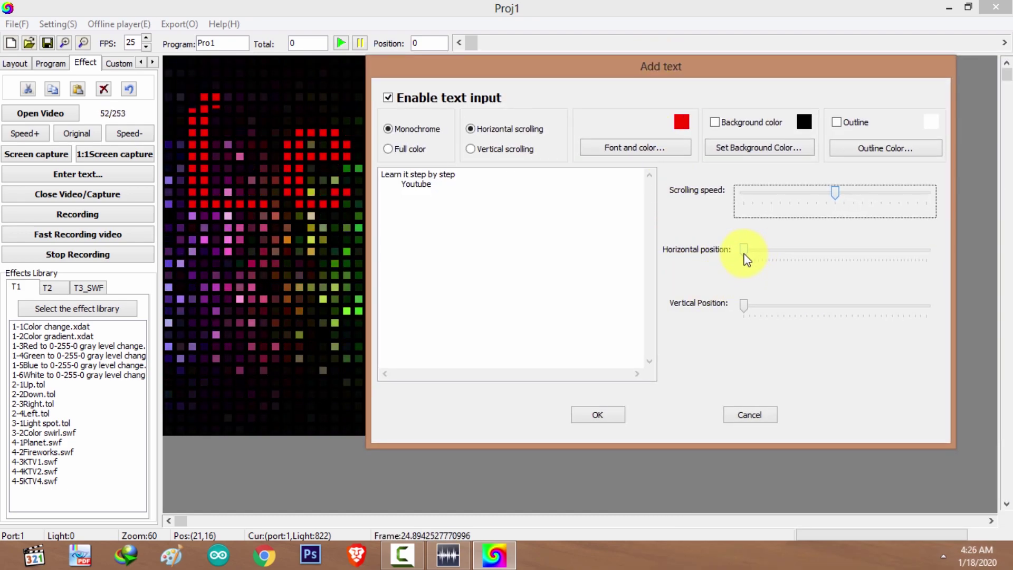
drag(744, 258, 769, 264)
drag(625, 68, 657, 255)
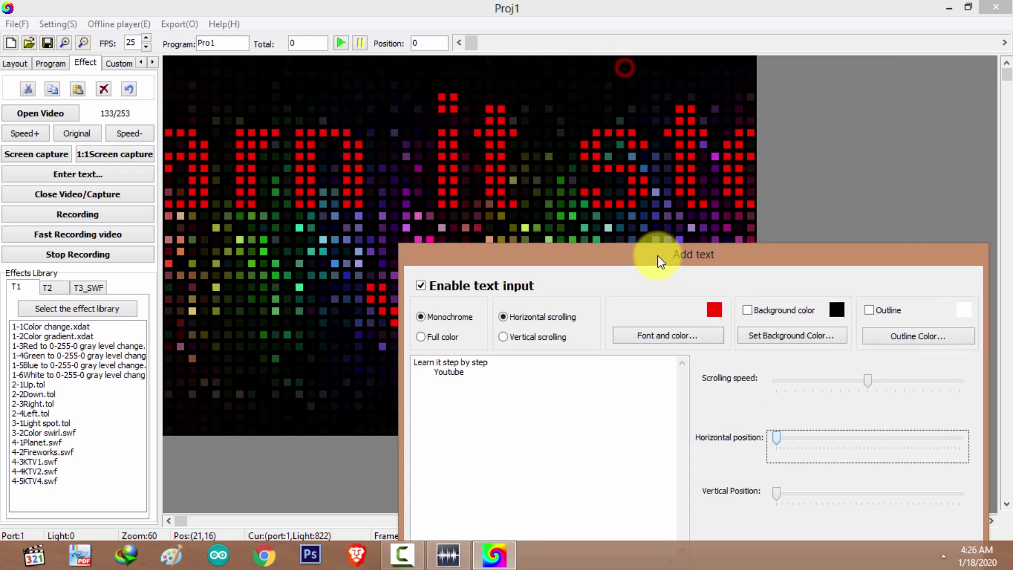
drag(778, 443, 998, 446)
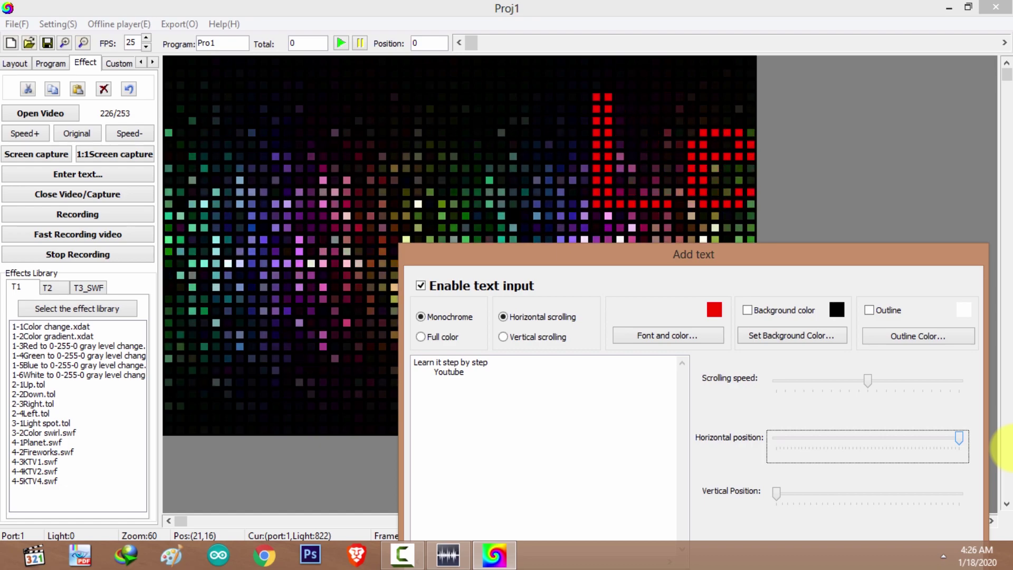
click(730, 107)
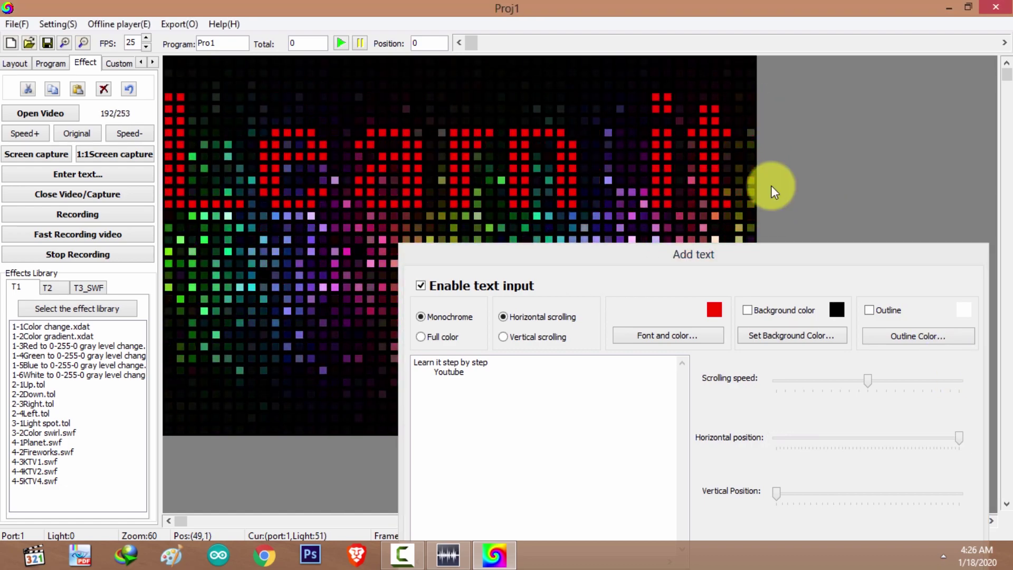
drag(581, 261, 476, 108)
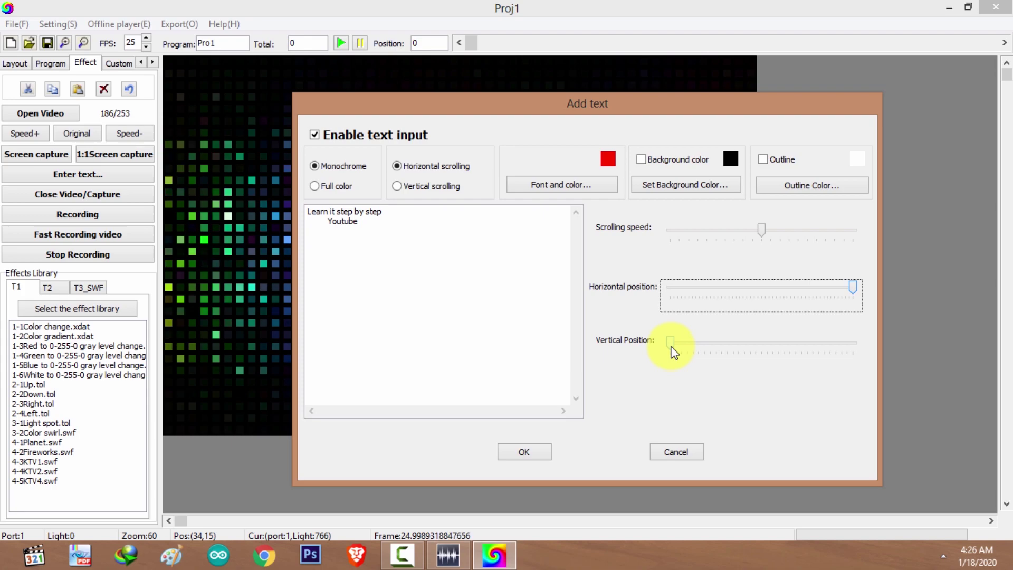
drag(660, 104, 563, 141)
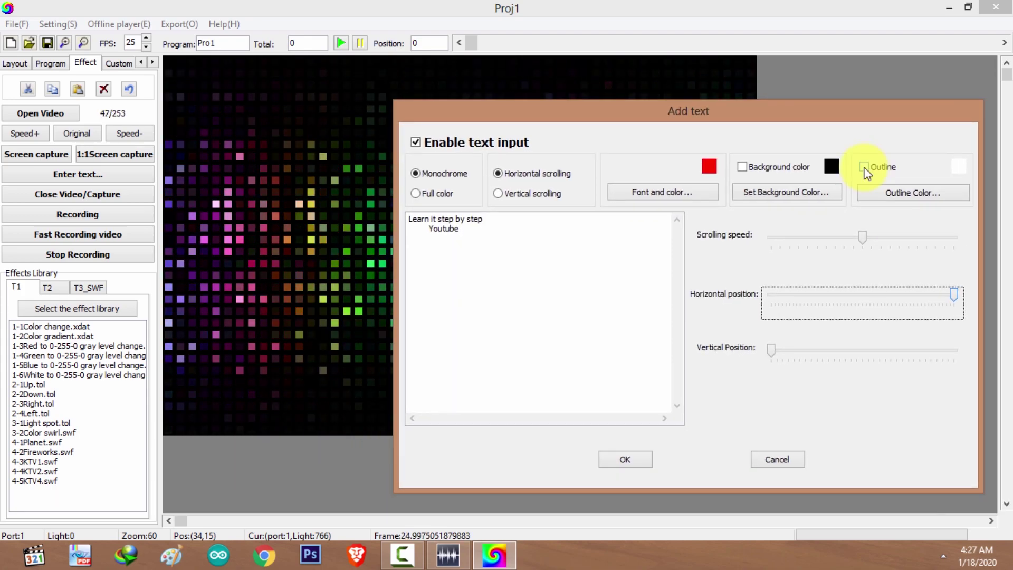
- Turn on the text outline and keep its colour white
click(864, 167)
drag(670, 105, 556, 259)
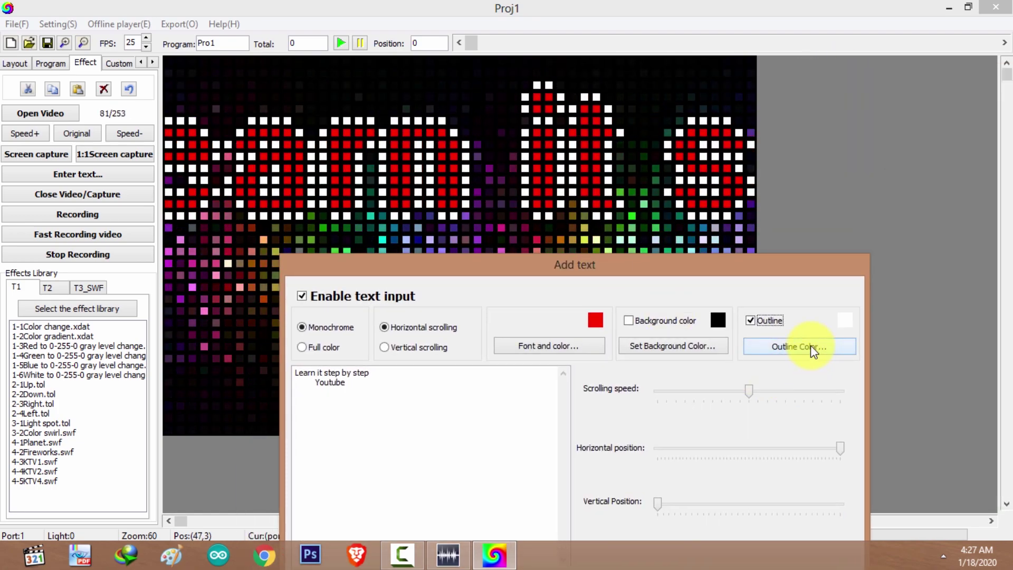
click(783, 346)
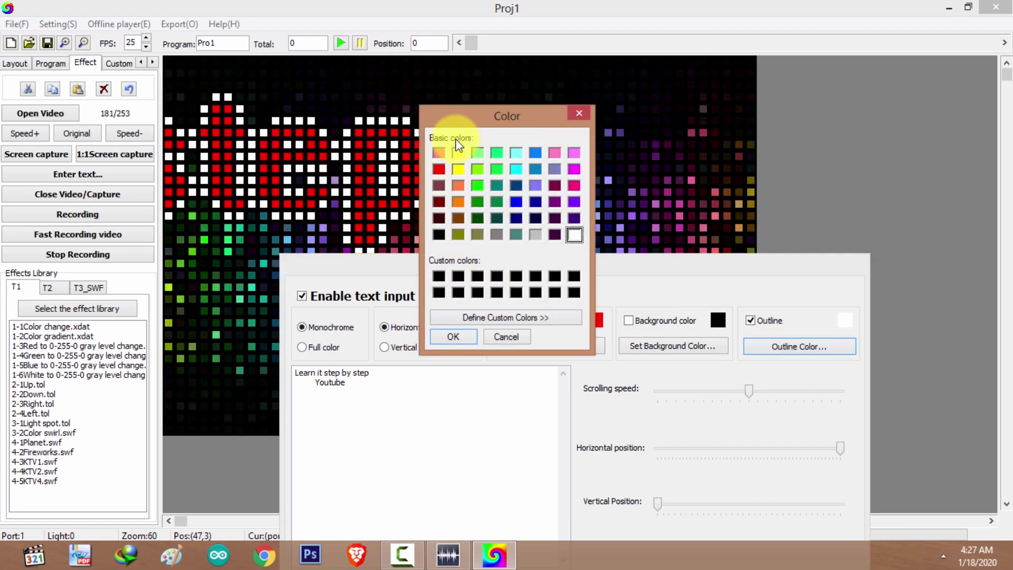
click(507, 338)
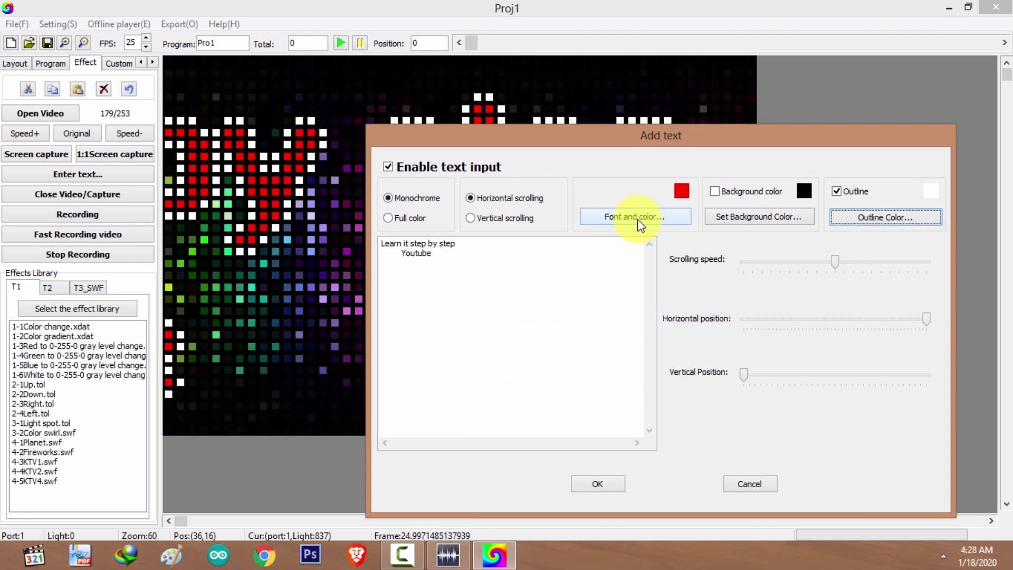
- Set the overlay font to Bold with Red text colour and confirm
click(638, 219)
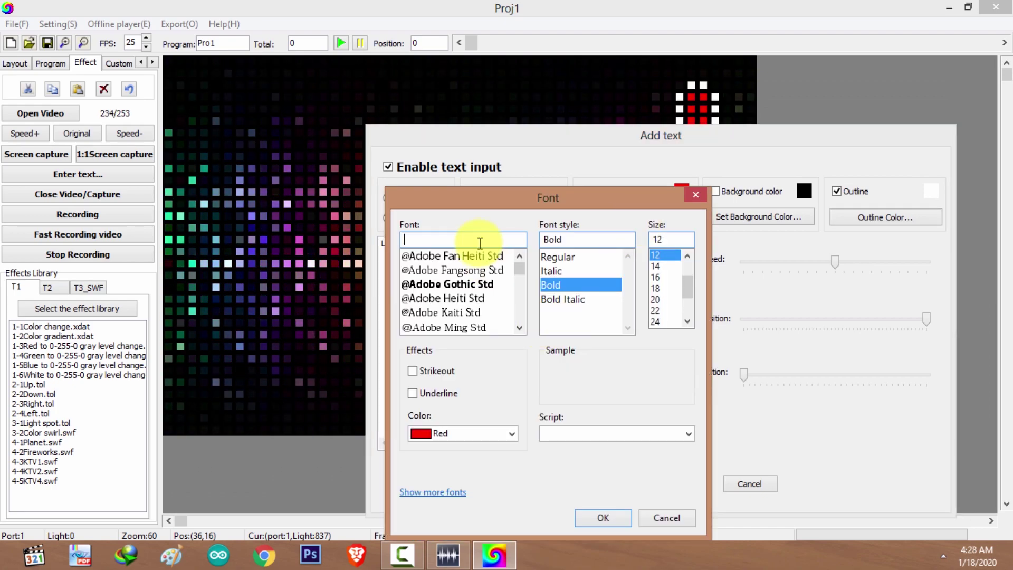
drag(520, 270, 521, 332)
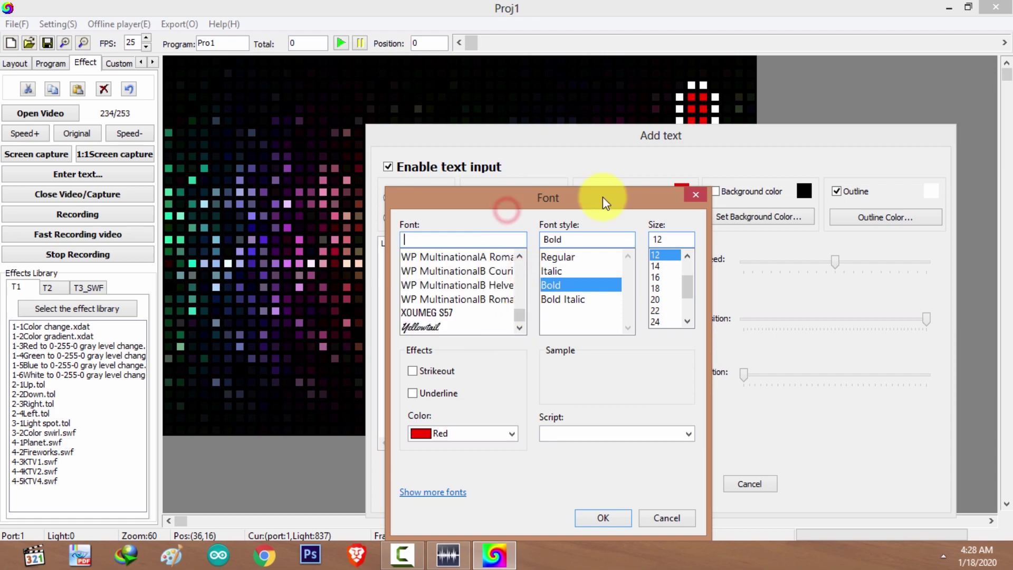
click(607, 285)
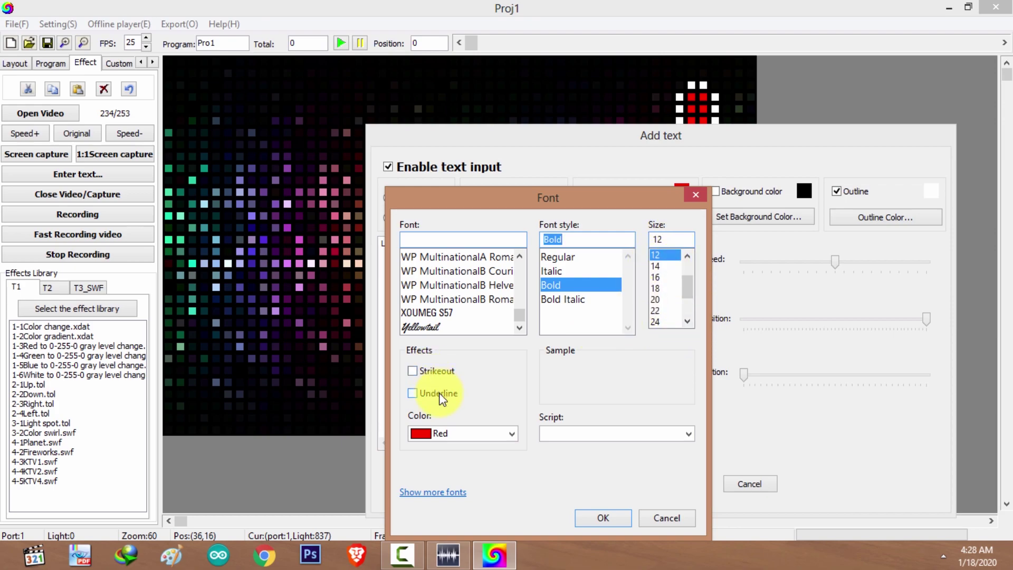
click(458, 435)
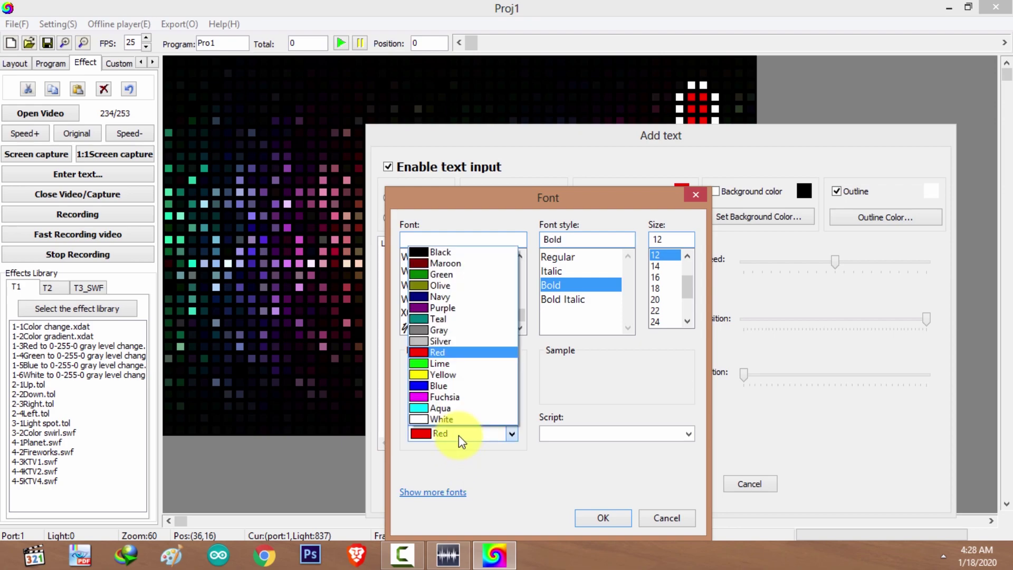
click(453, 436)
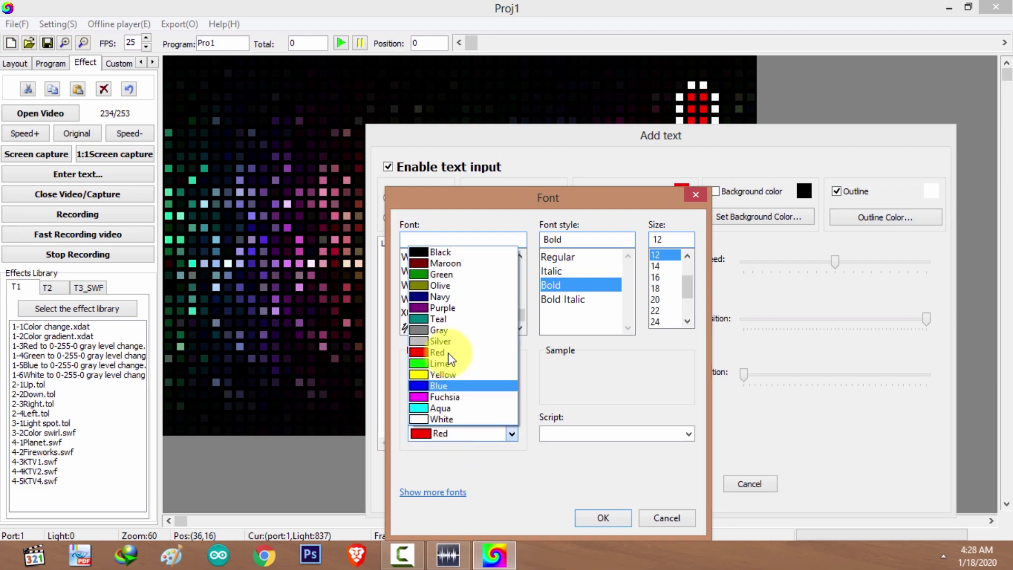
click(449, 460)
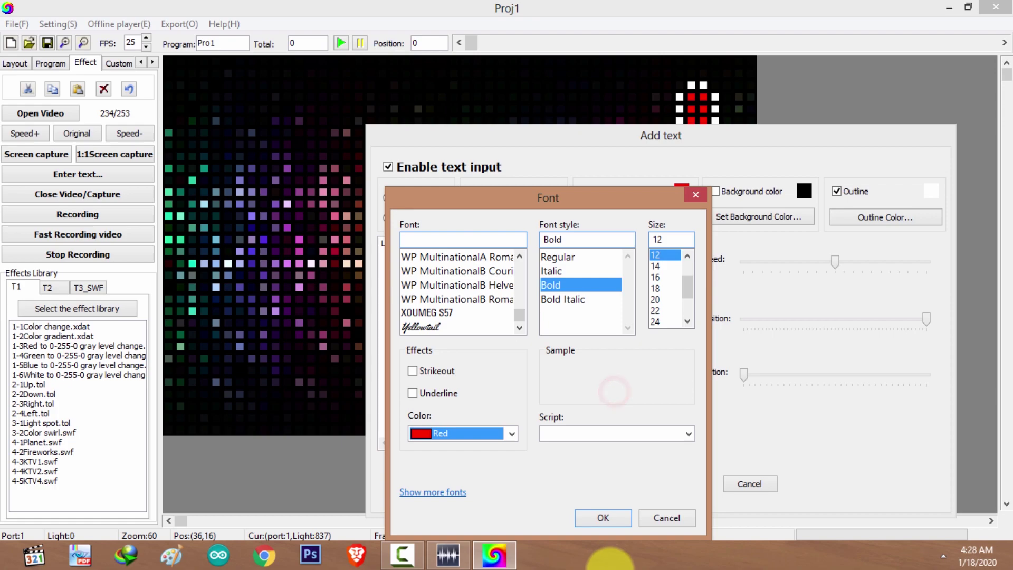
click(602, 515)
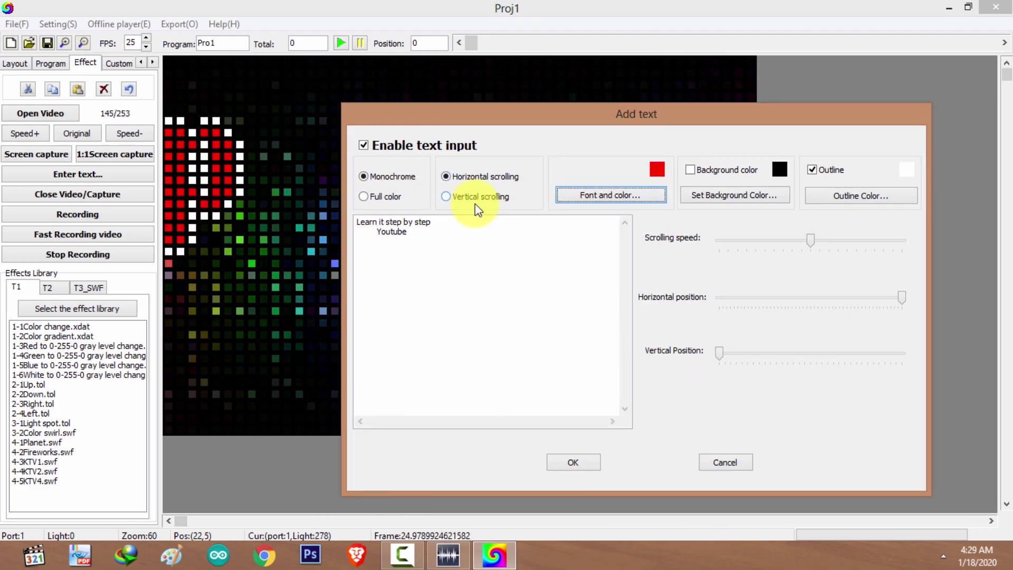
click(459, 176)
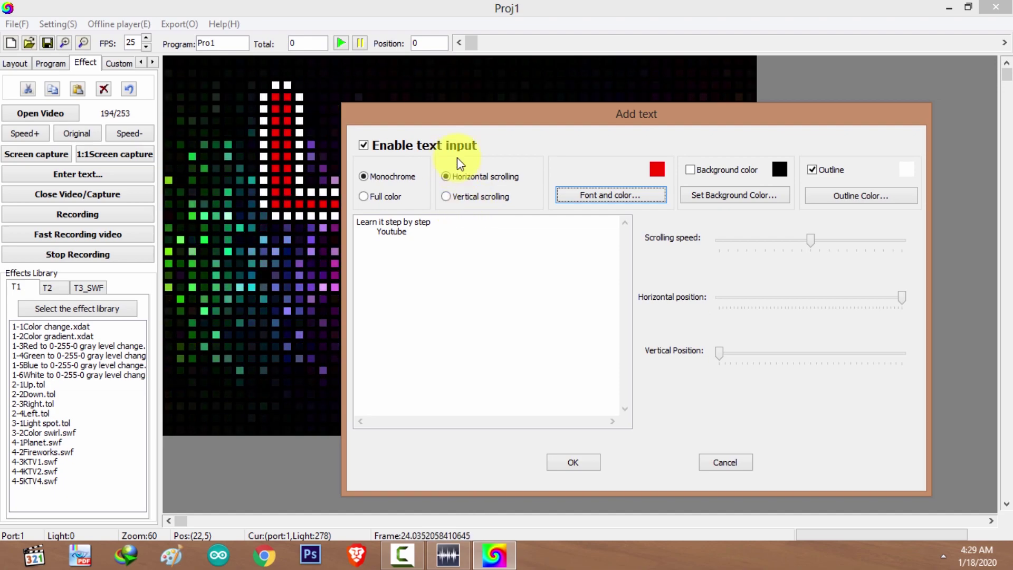
click(446, 195)
drag(446, 110, 476, 199)
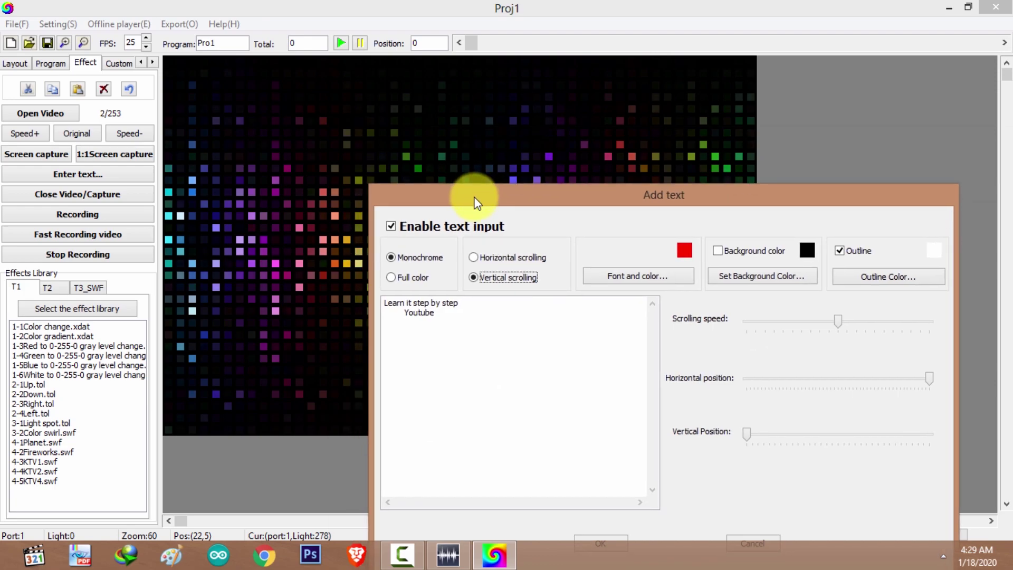
drag(628, 206, 599, 136)
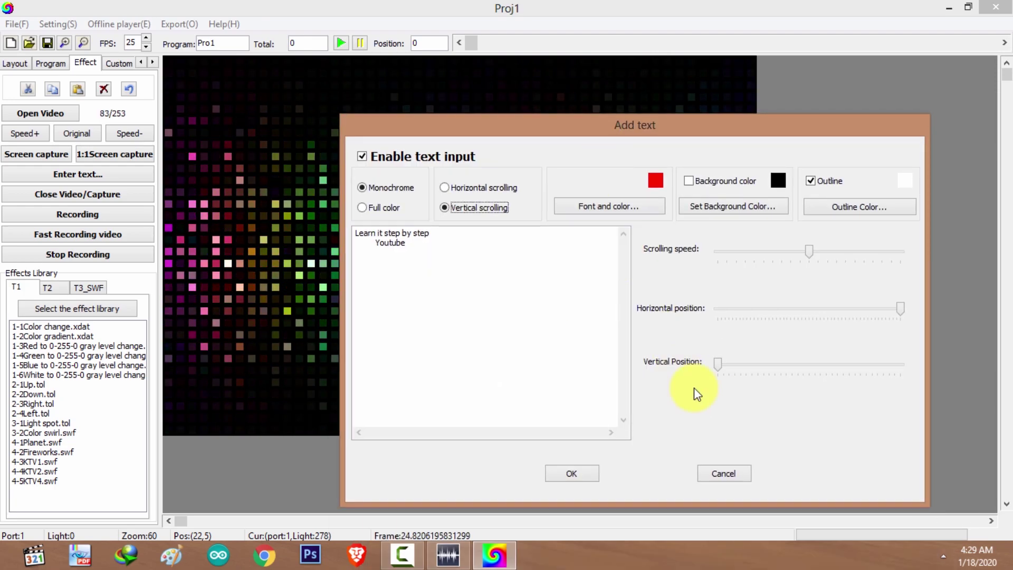
click(718, 363)
click(896, 255)
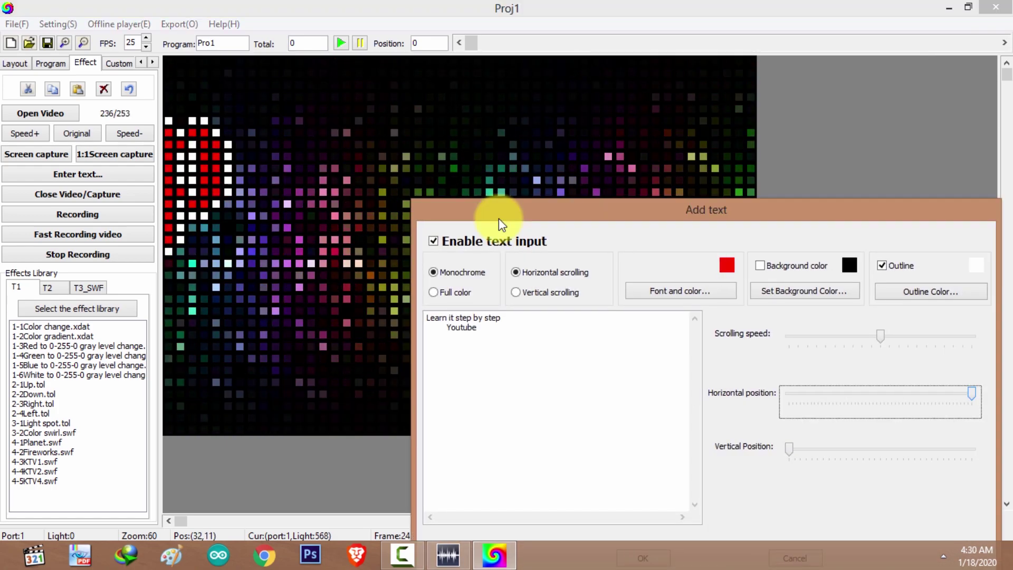
drag(500, 222, 468, 82)
click(366, 109)
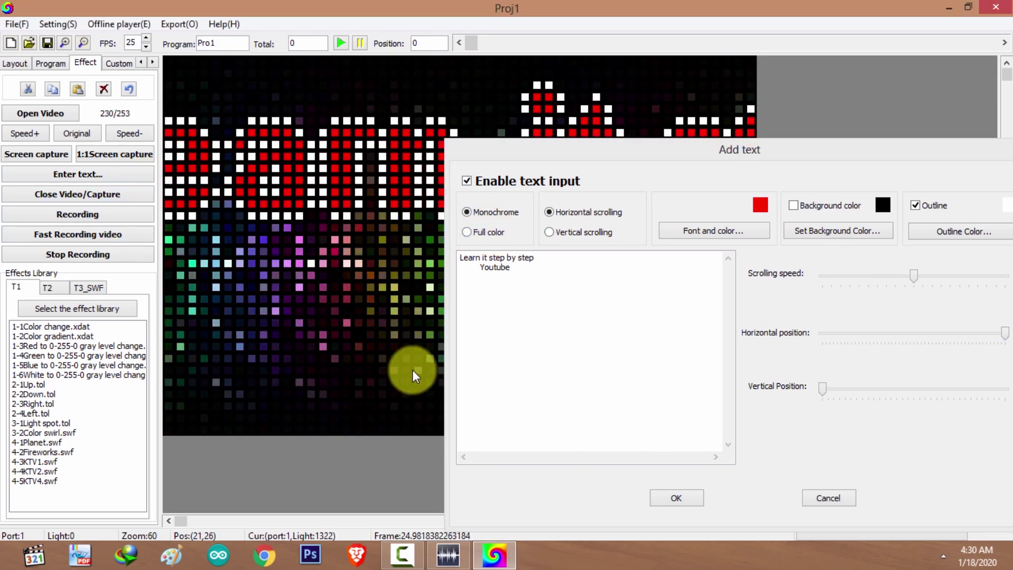
click(480, 234)
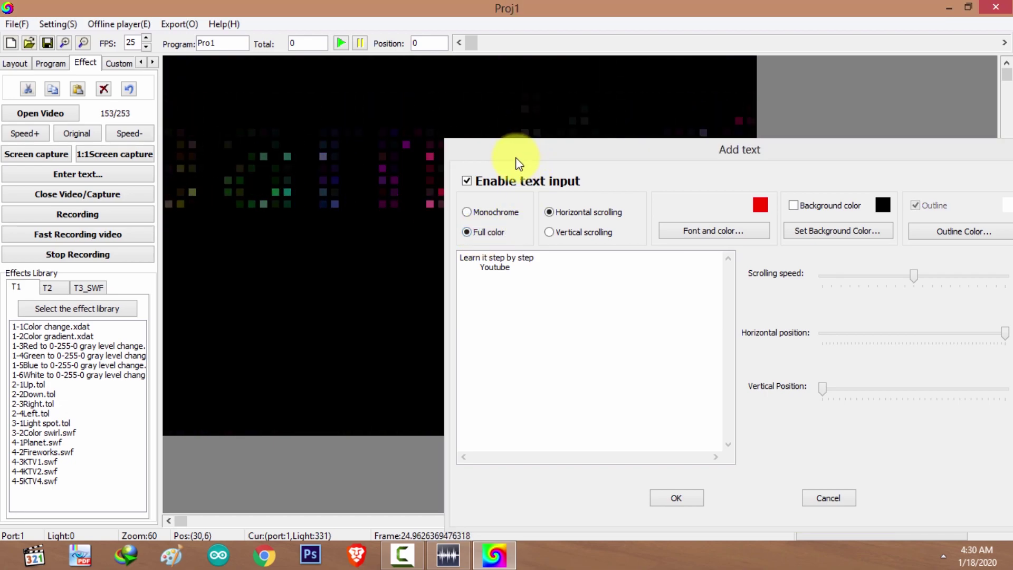
drag(515, 154, 770, 158)
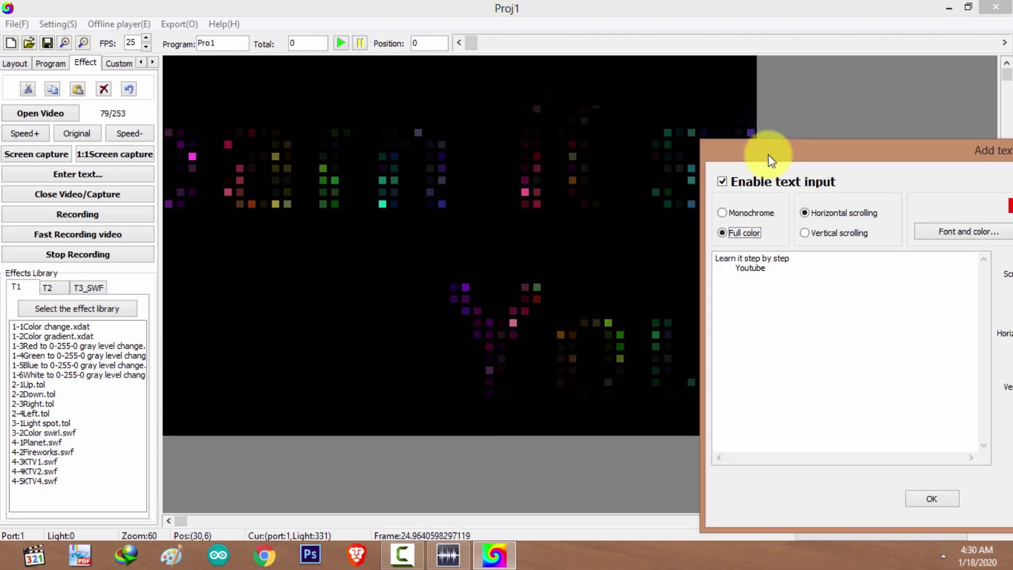
drag(768, 154, 385, 118)
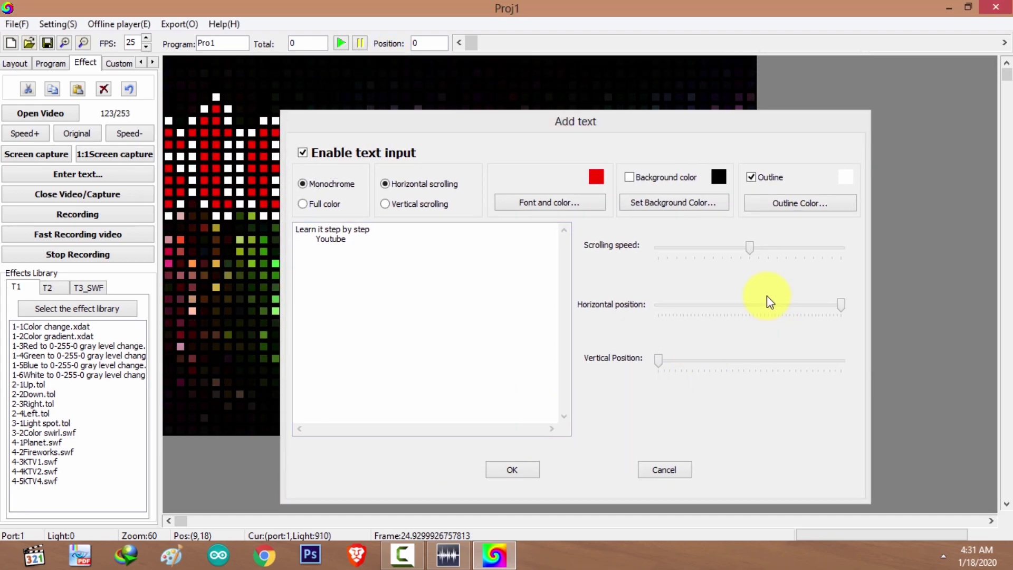
- Raise the scrolling speed to maximum and move the horizontal position to the far left
drag(626, 124, 724, 144)
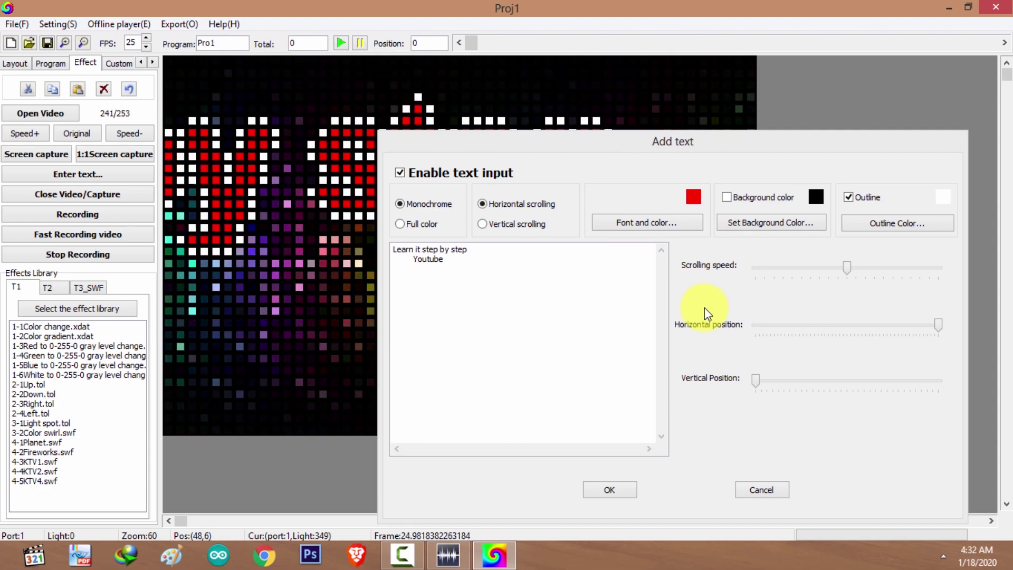
drag(847, 268, 876, 267)
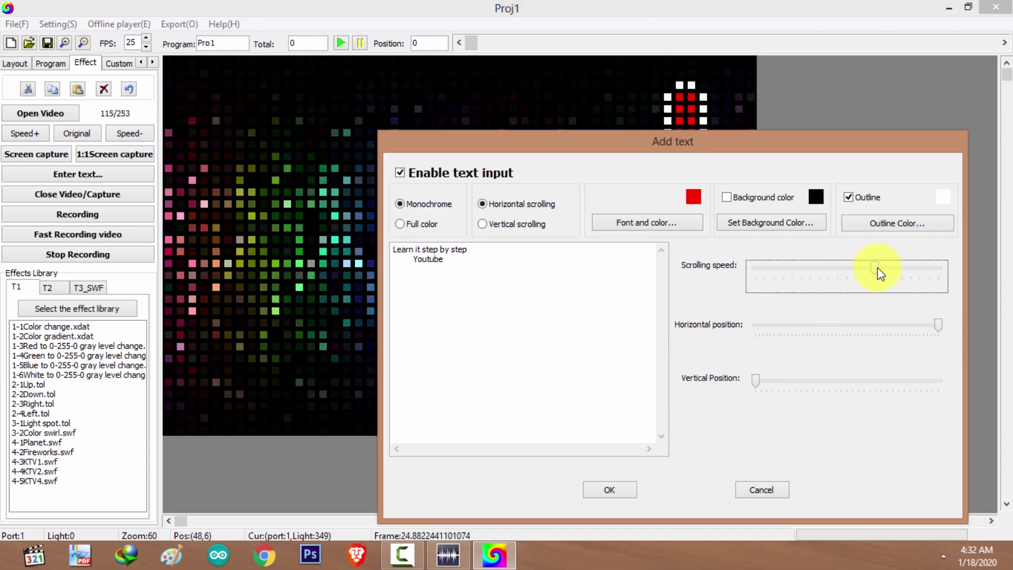
click(1000, 277)
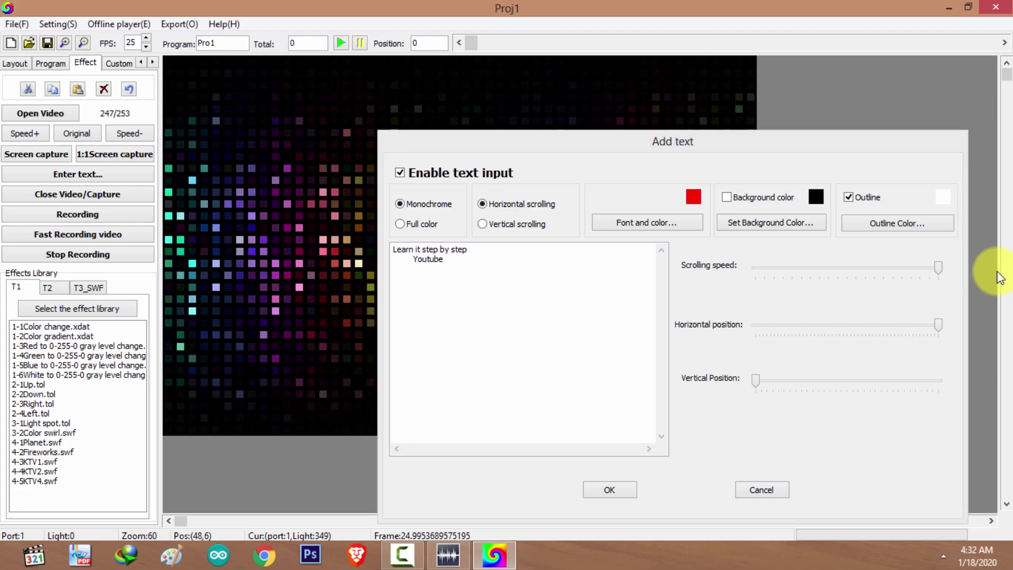
click(936, 325)
drag(848, 334, 608, 360)
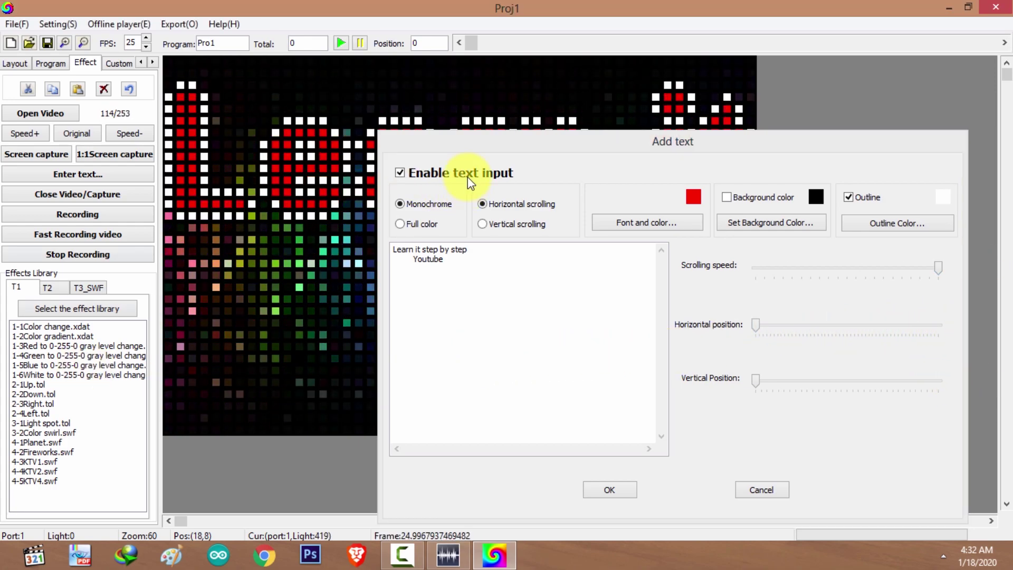
- Check Font and color without changes, then return focus to the text box
drag(451, 150, 453, 90)
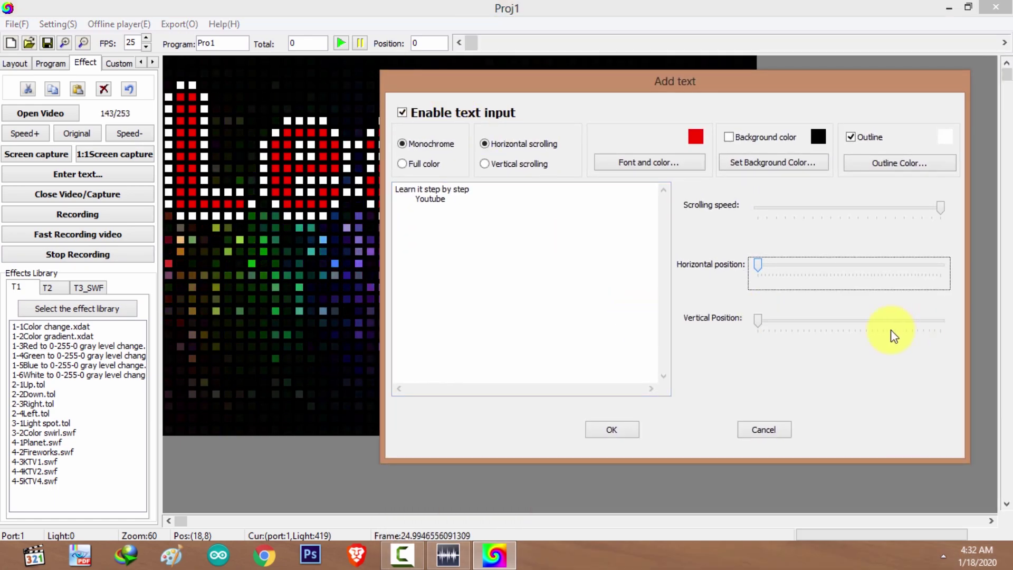
click(670, 164)
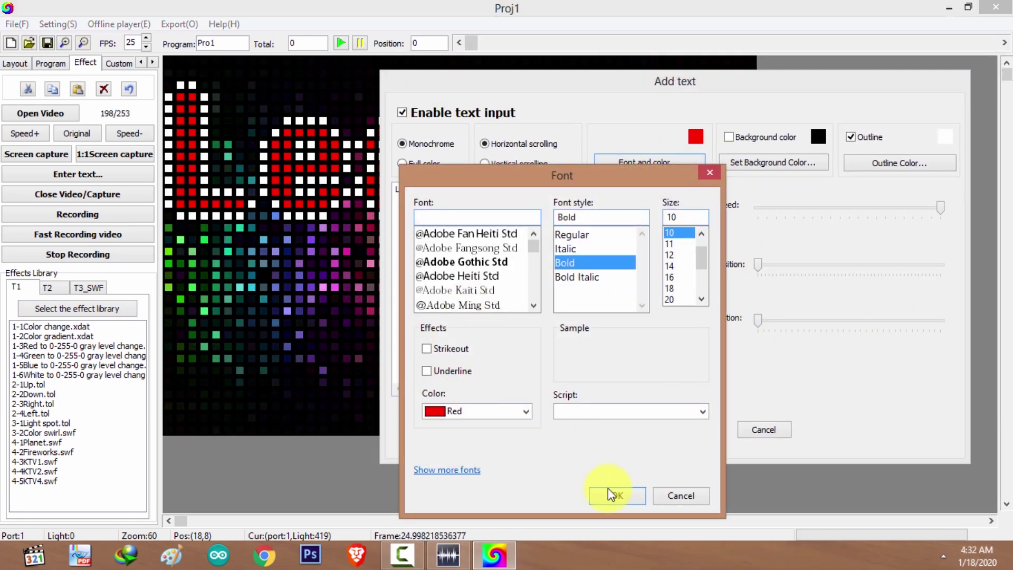
click(682, 499)
click(491, 202)
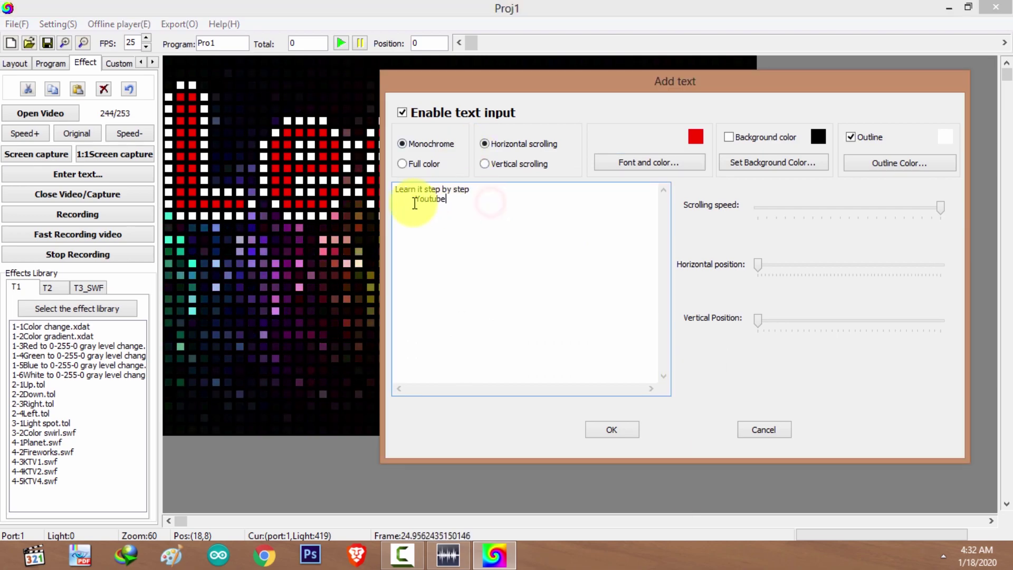
click(353, 160)
click(411, 196)
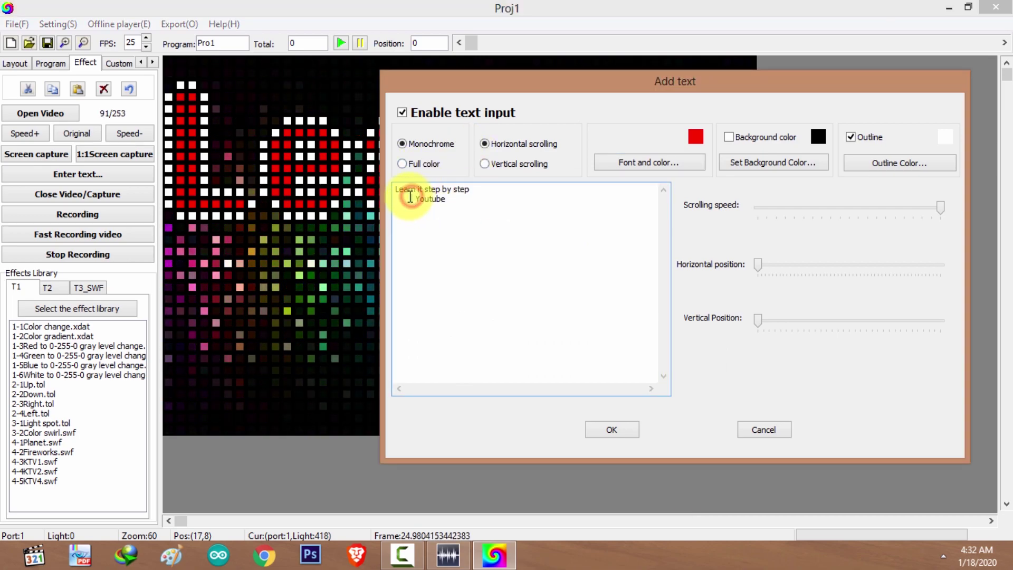
- Delete the first text line so only 'Youtube' remains, reconfirming the font settings
key(Delete)
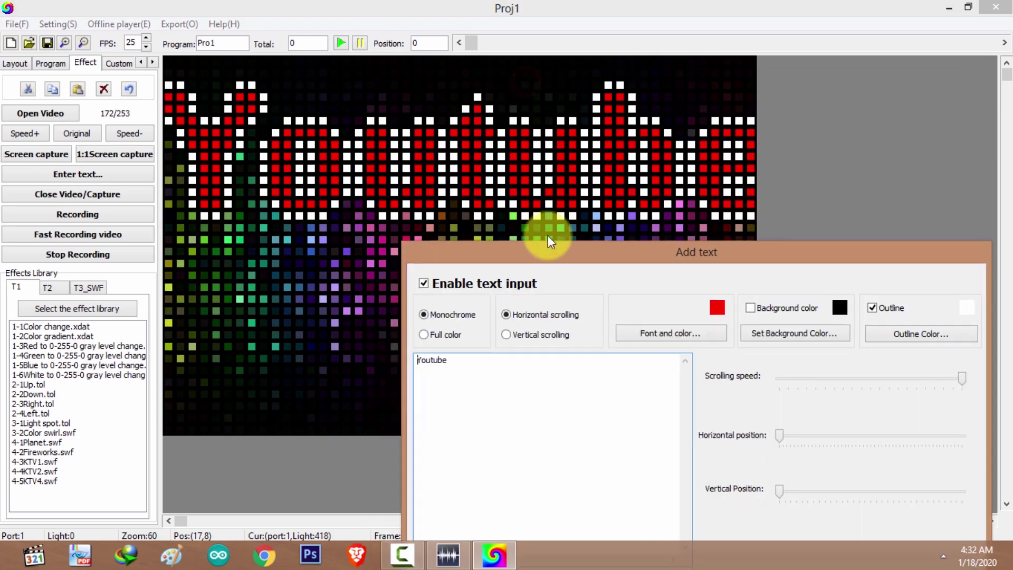
click(839, 298)
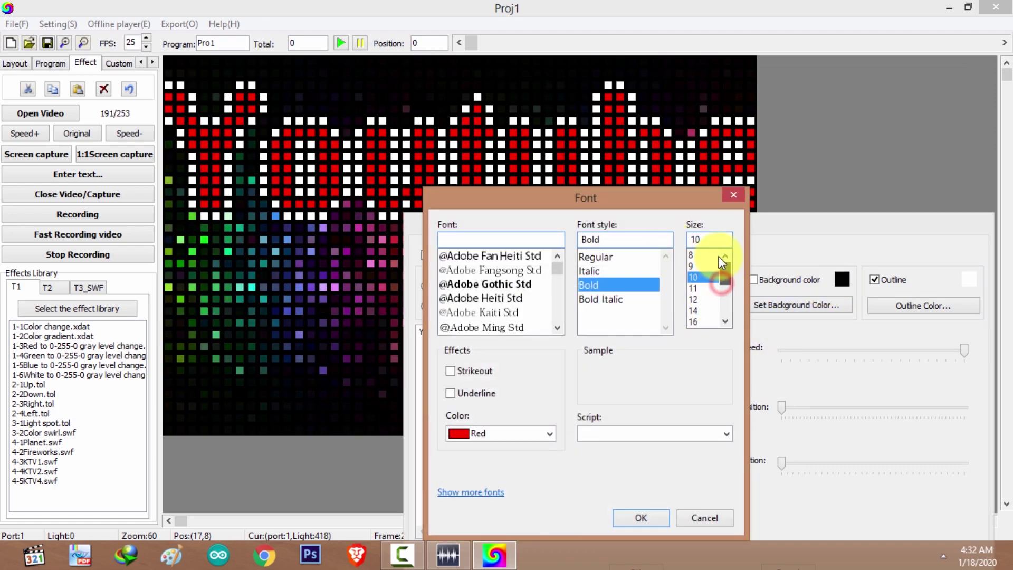
click(644, 514)
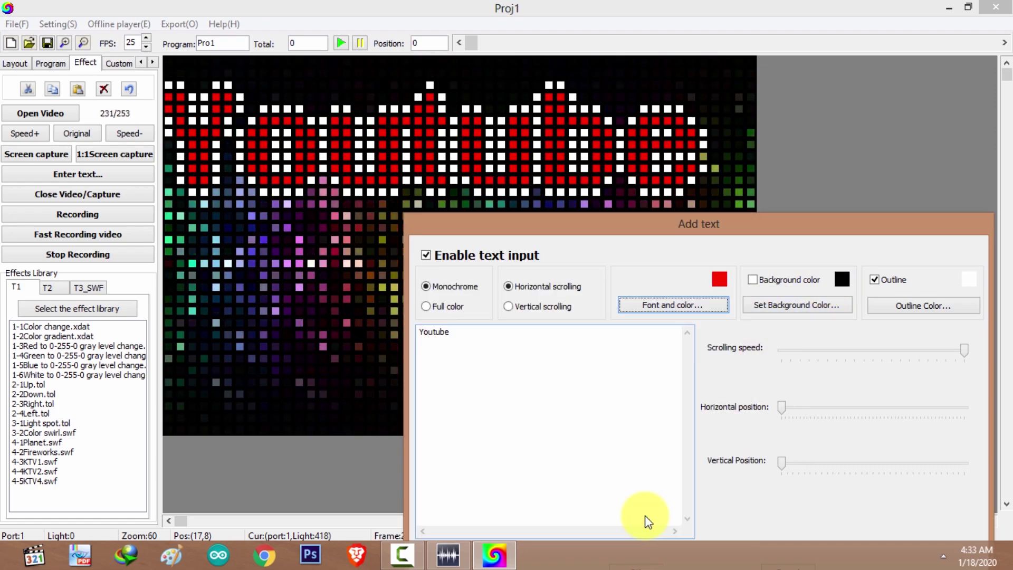
click(419, 333)
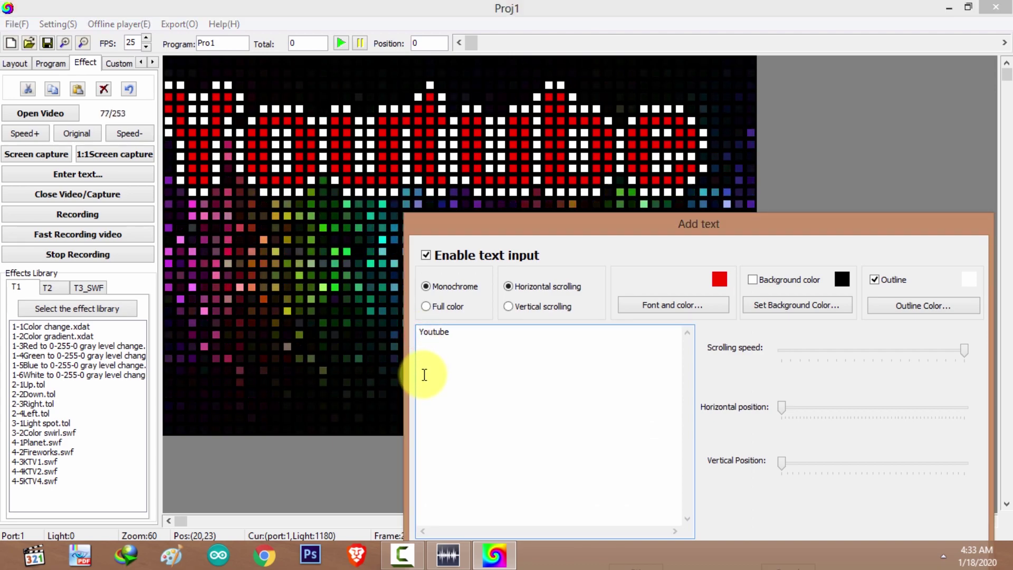
drag(728, 243, 563, 147)
click(310, 232)
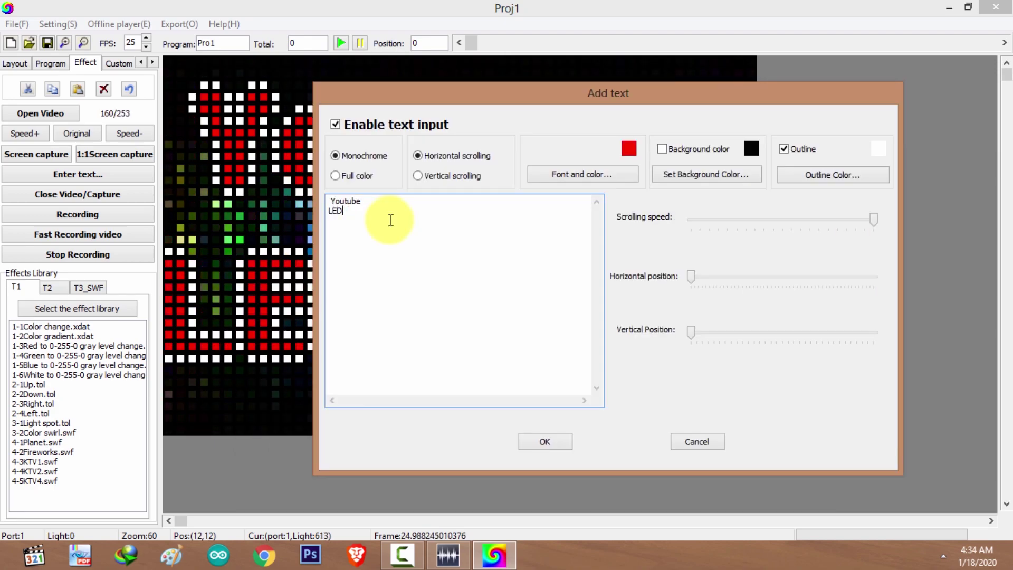
- Position the caret on the 'LEDEdit' second line beneath 'Youtube'
drag(414, 103, 231, 143)
click(638, 256)
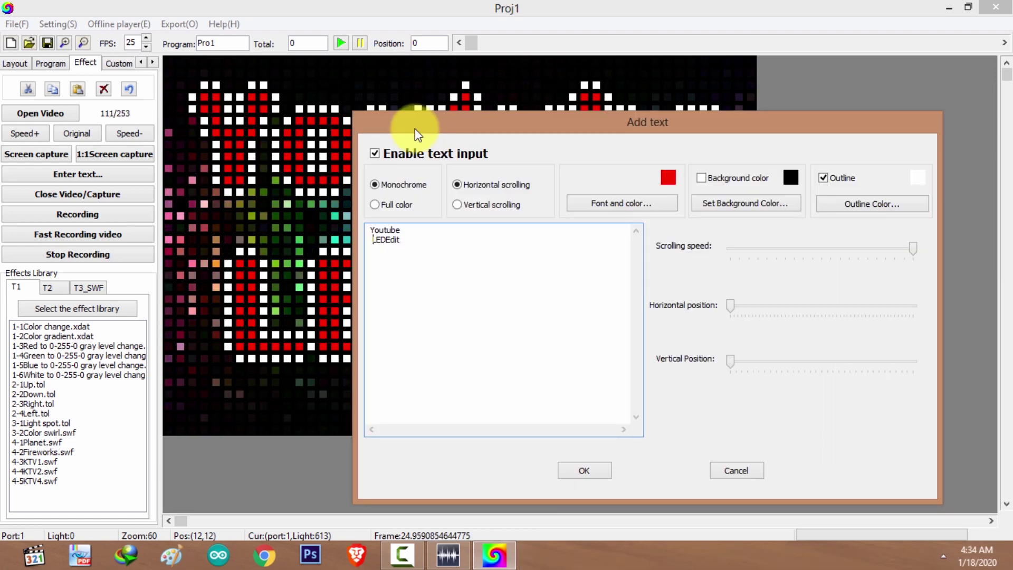
click(459, 277)
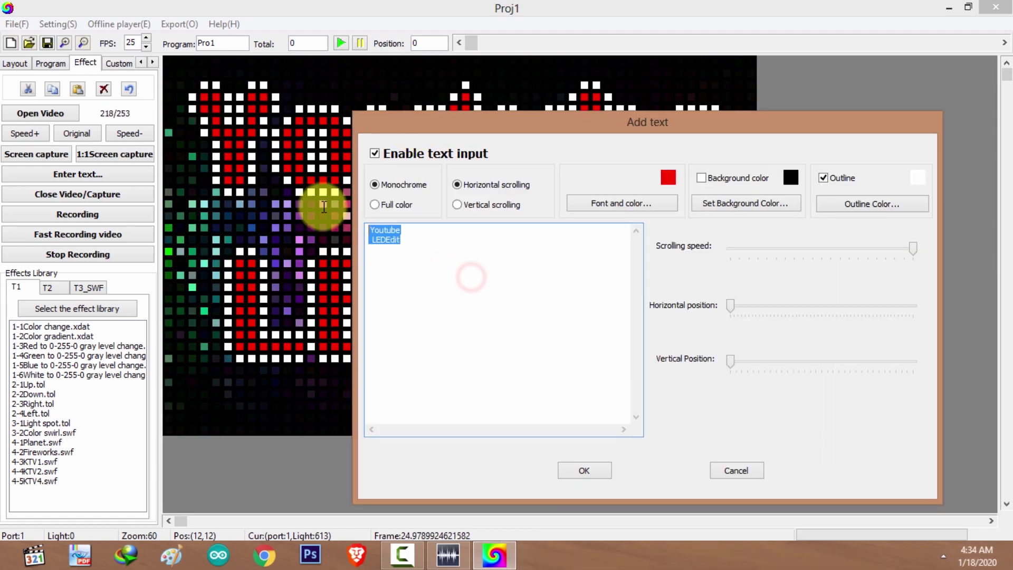
click(328, 203)
click(448, 240)
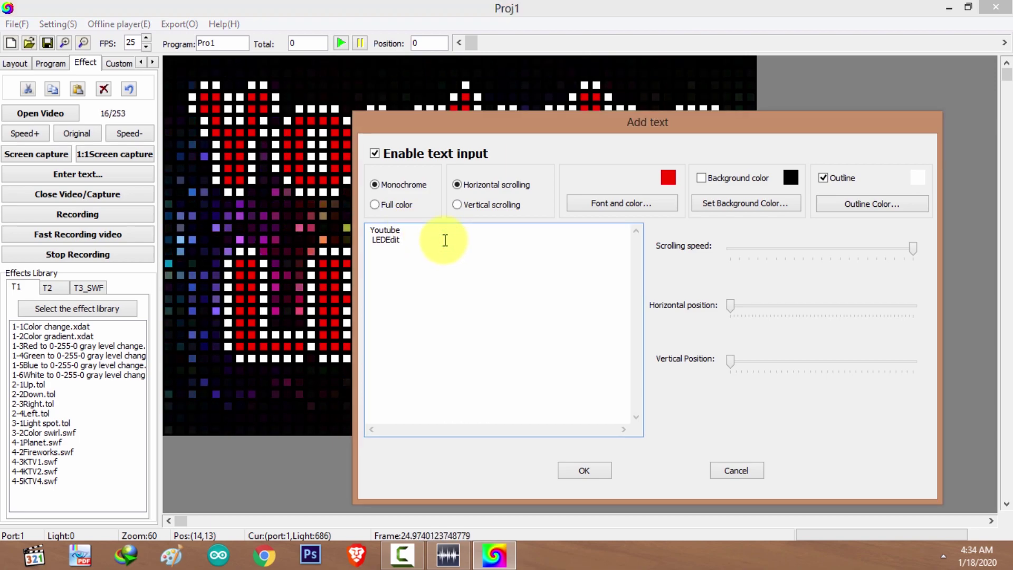
click(306, 239)
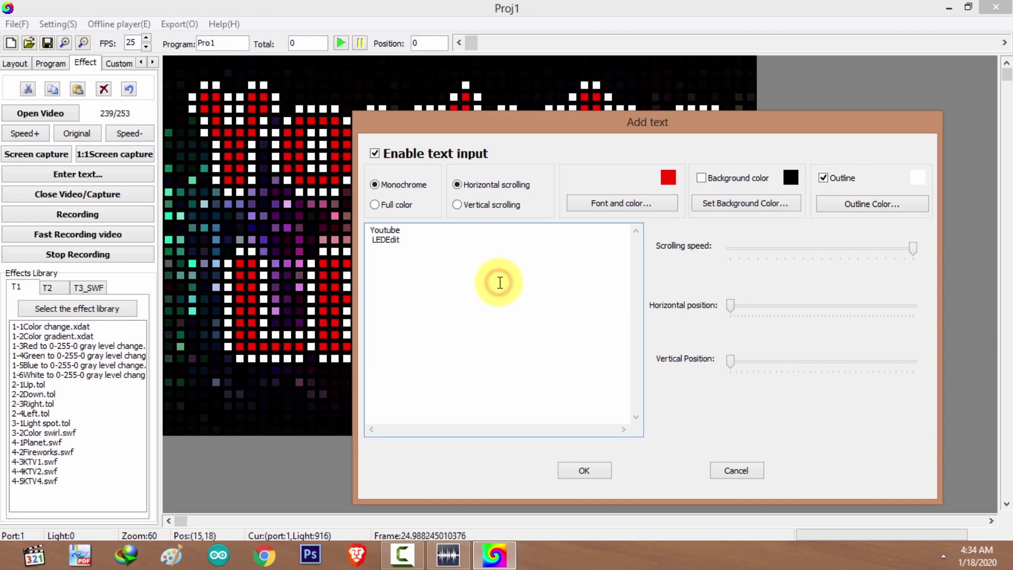
click(324, 241)
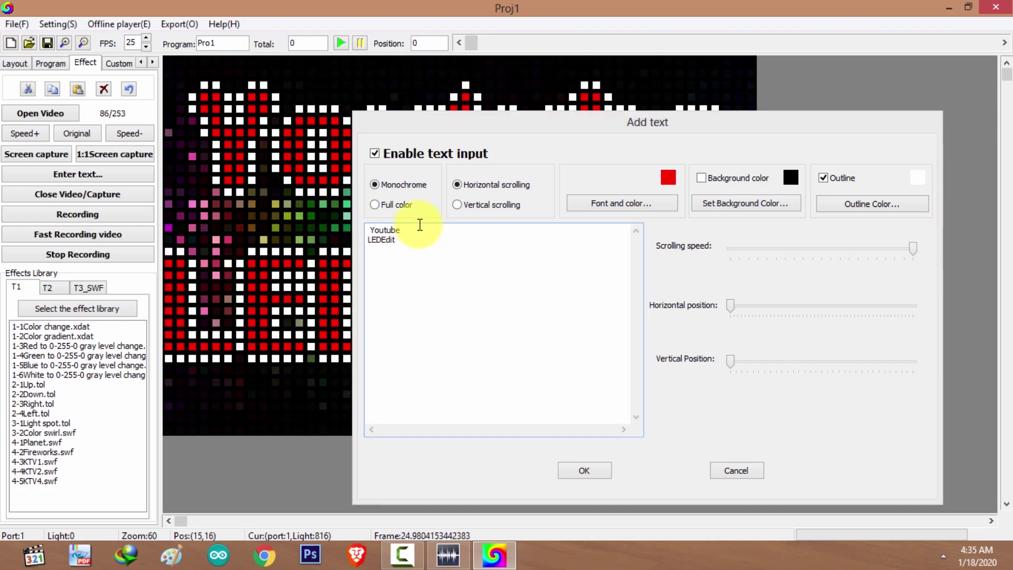
- Replace the LEDEdit line with a first line 'Learn It Step By Step' above 'Youtube'
key(shift+End)
key(Delete)
click(368, 231)
key(Return)
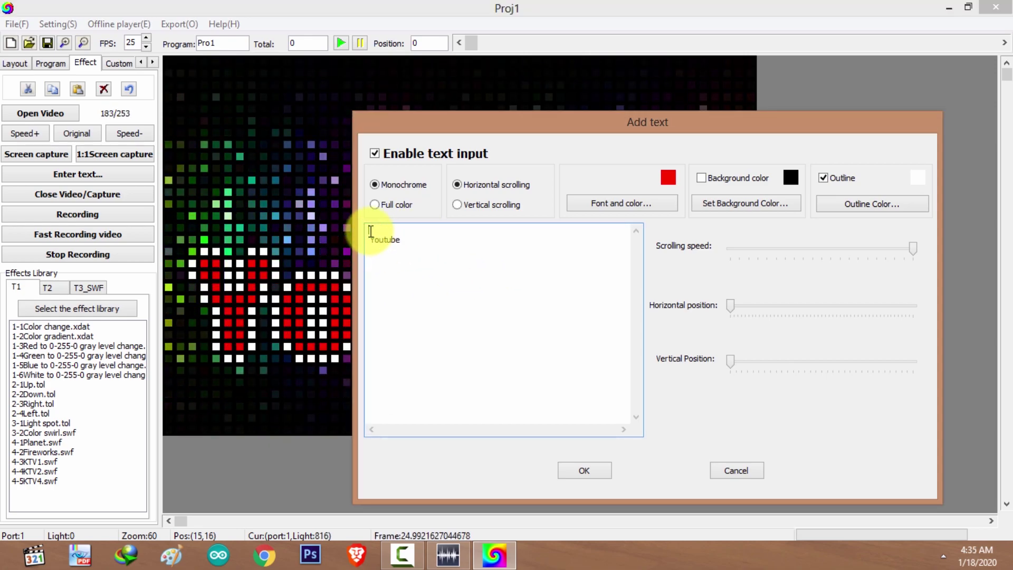
text(Dear)
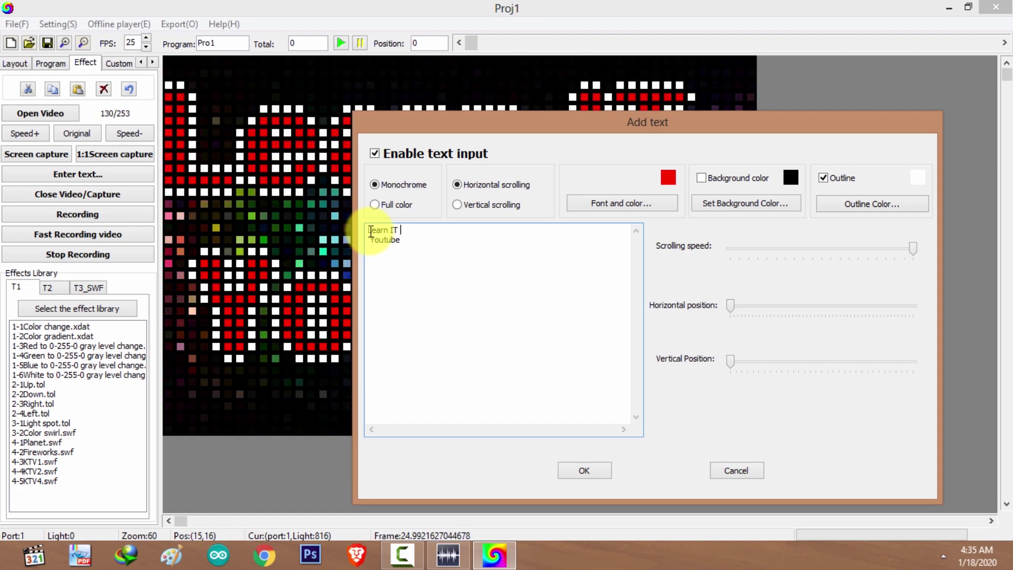
text(n It Step By Step)
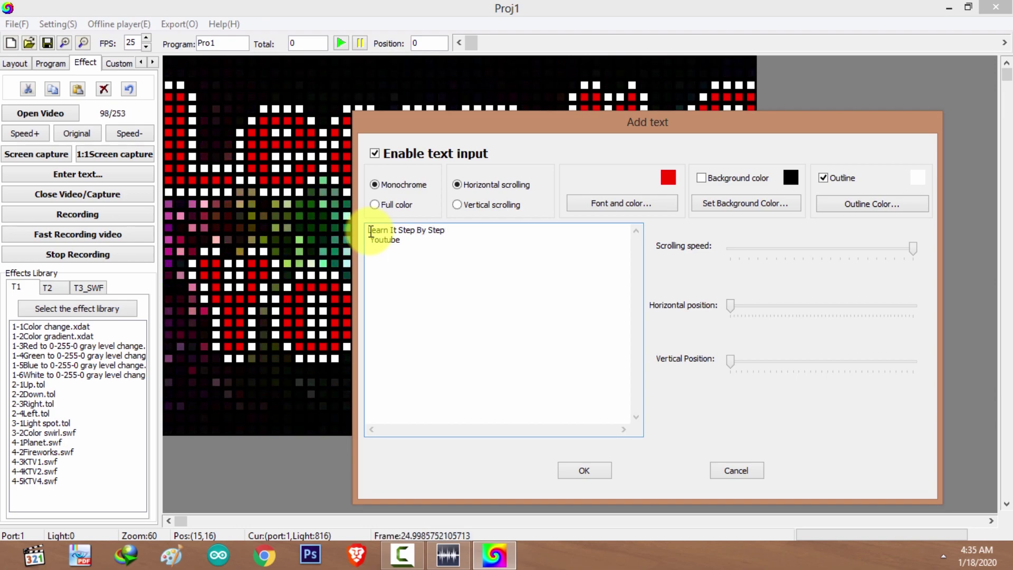
- Set the scrolling speed to about half and apply the text
click(602, 476)
drag(913, 248, 813, 263)
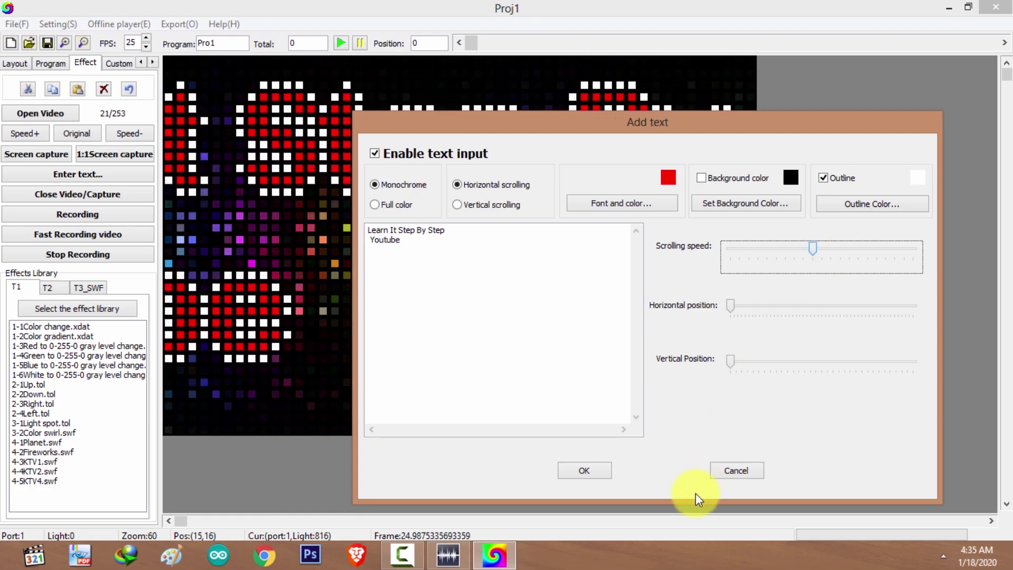
click(584, 471)
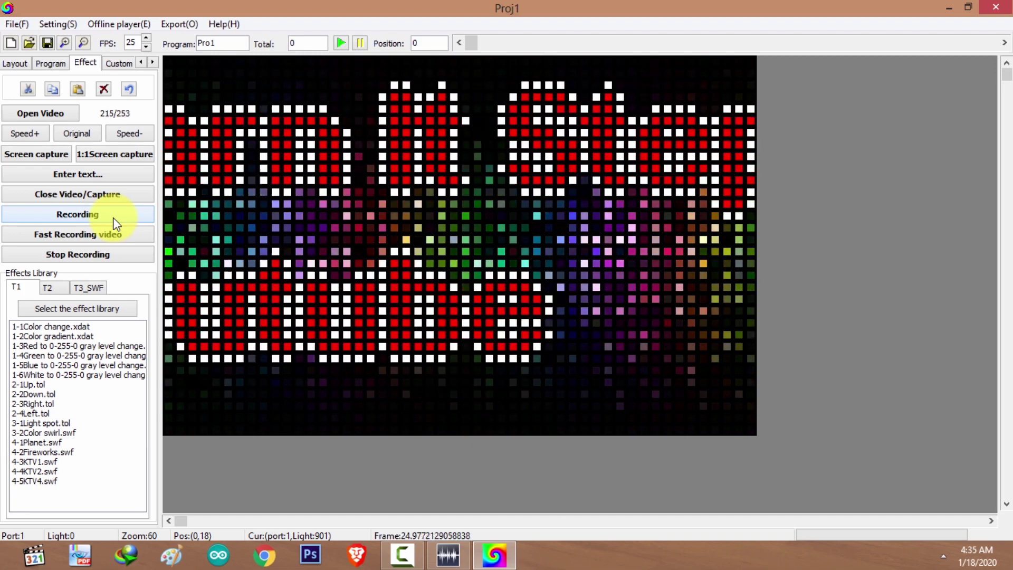
- Record the scrolling text over the video into Pro1 until it totals 256 frames
click(115, 220)
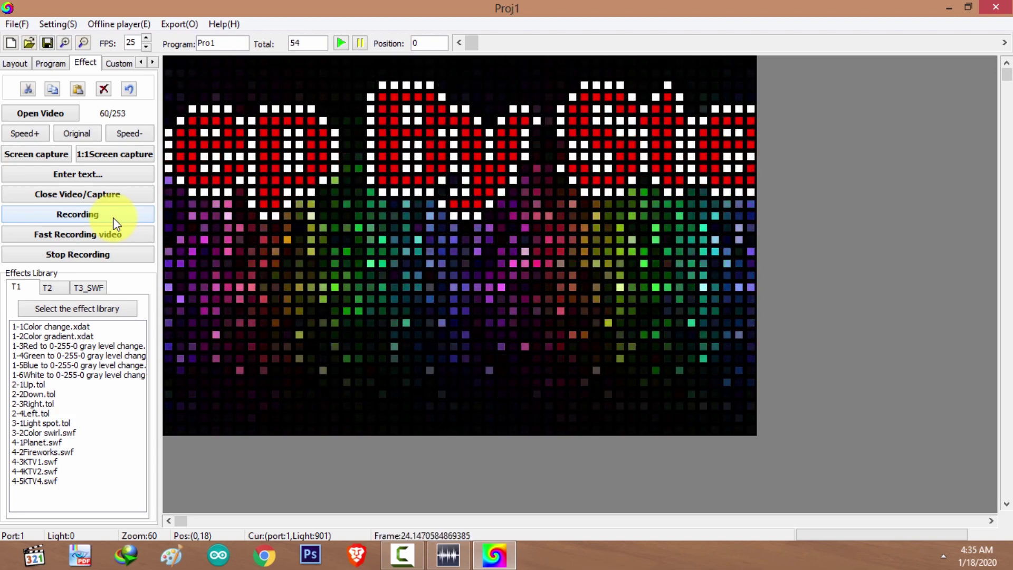
click(116, 255)
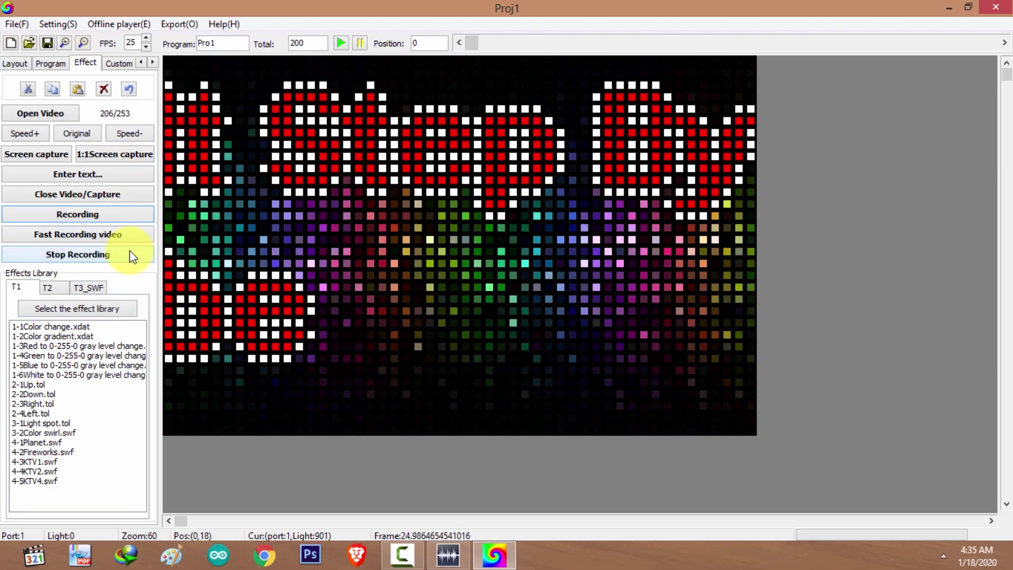
click(132, 257)
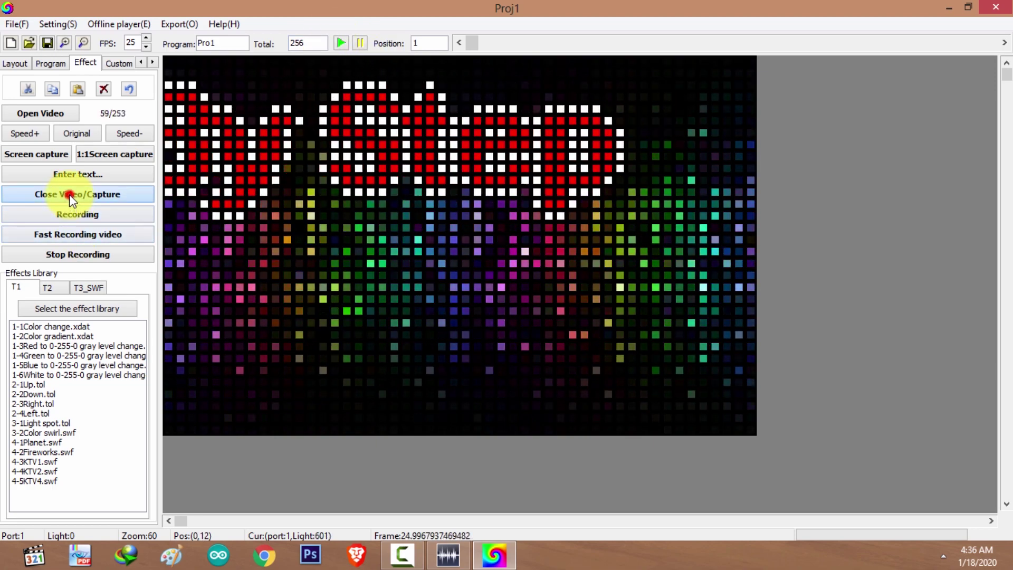
- Close the video source, play back Pro1 and scrub back and forth through its frames
click(70, 194)
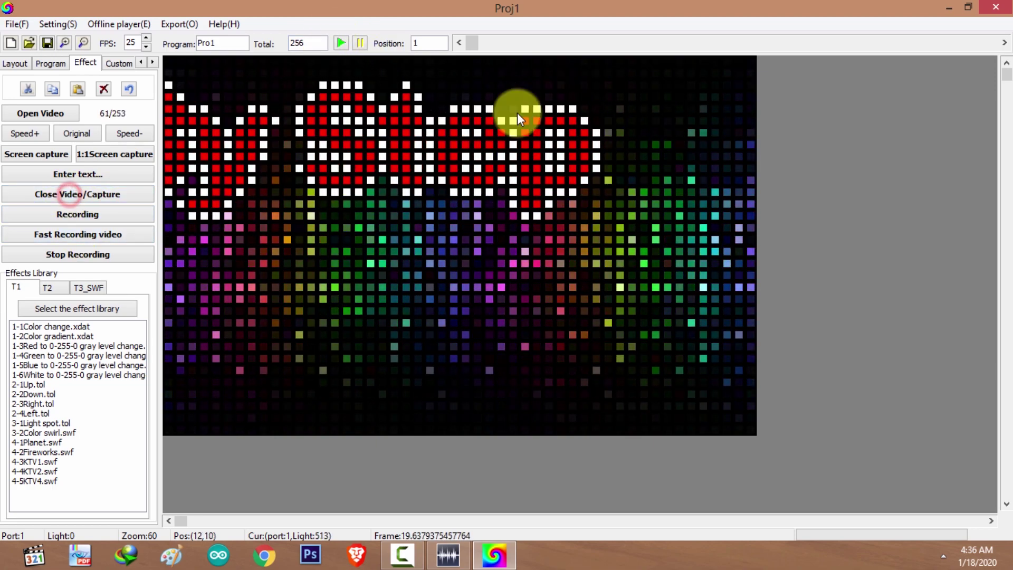
click(341, 44)
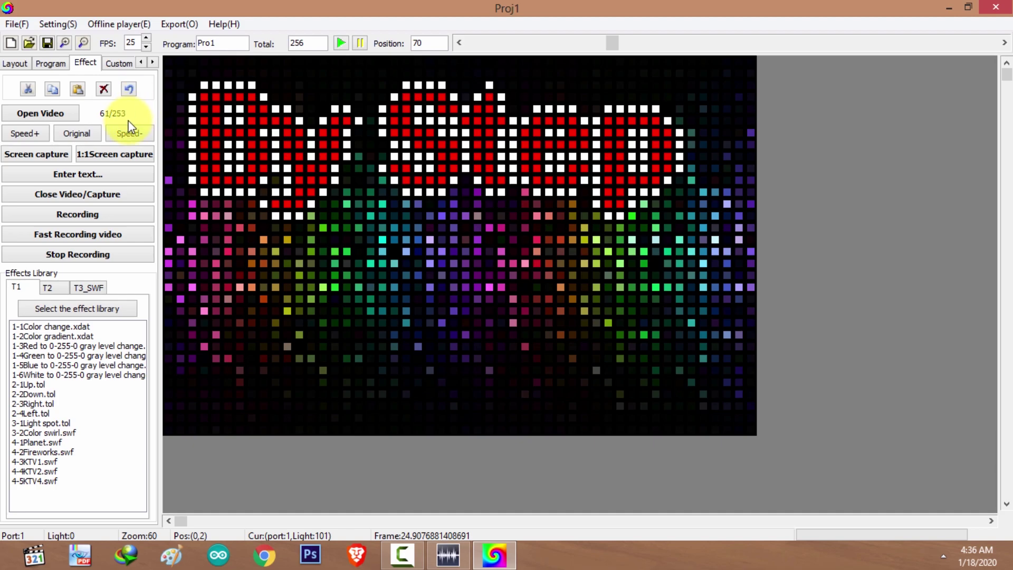
drag(620, 43, 770, 78)
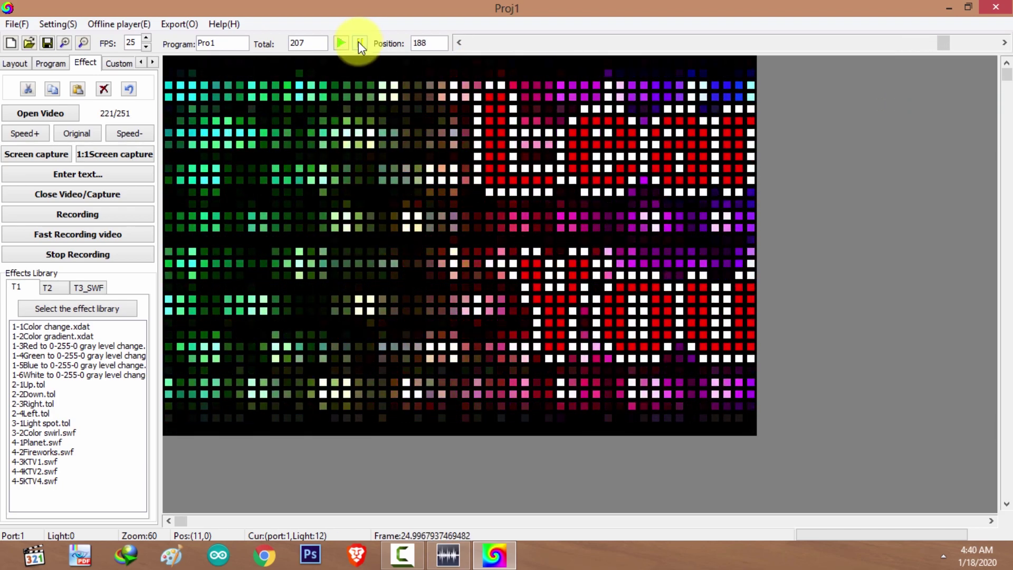
drag(527, 43, 885, 61)
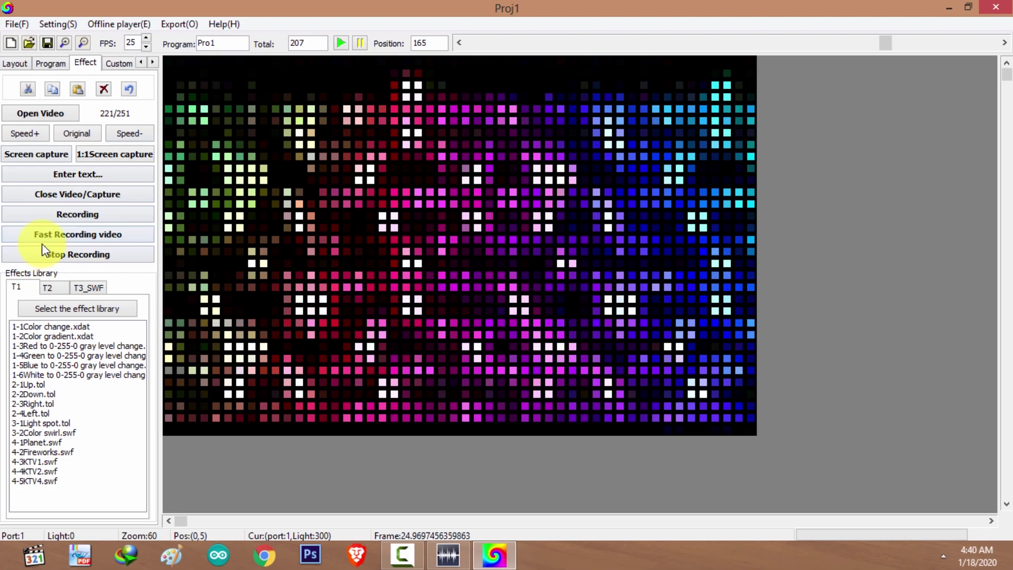
- Delete frames 165–207, keeping only the first 164 frames
click(105, 91)
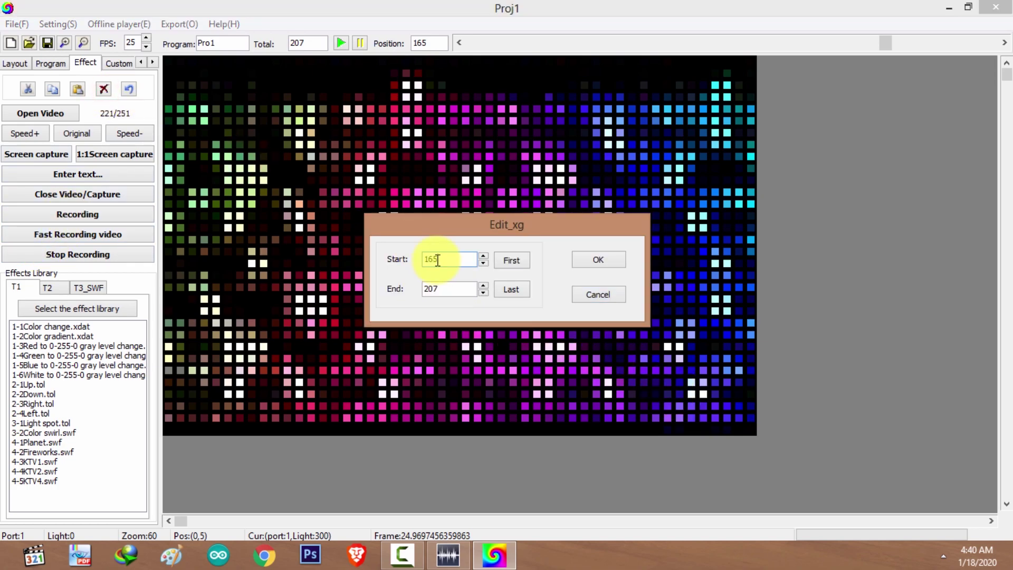
click(506, 289)
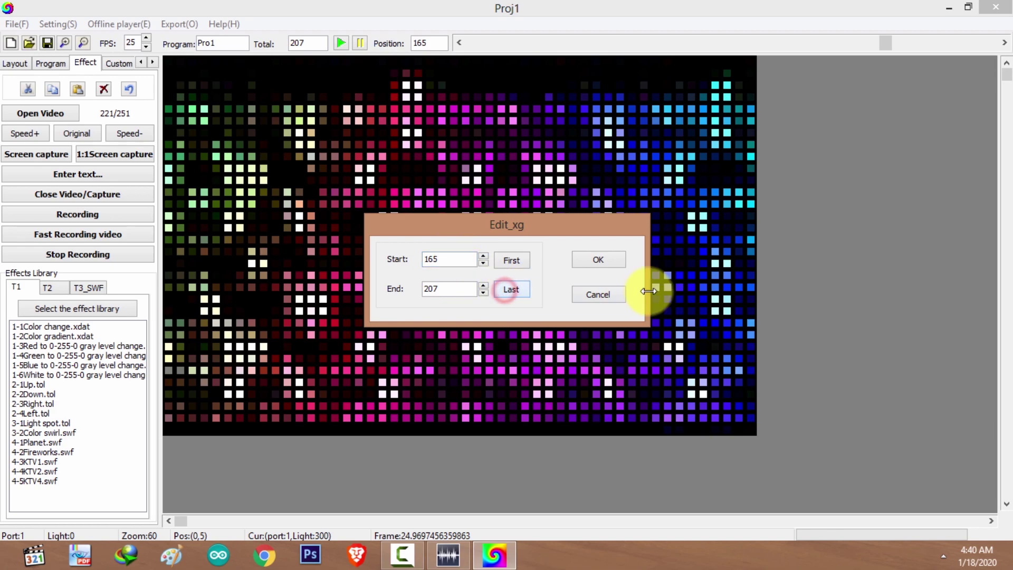
click(606, 255)
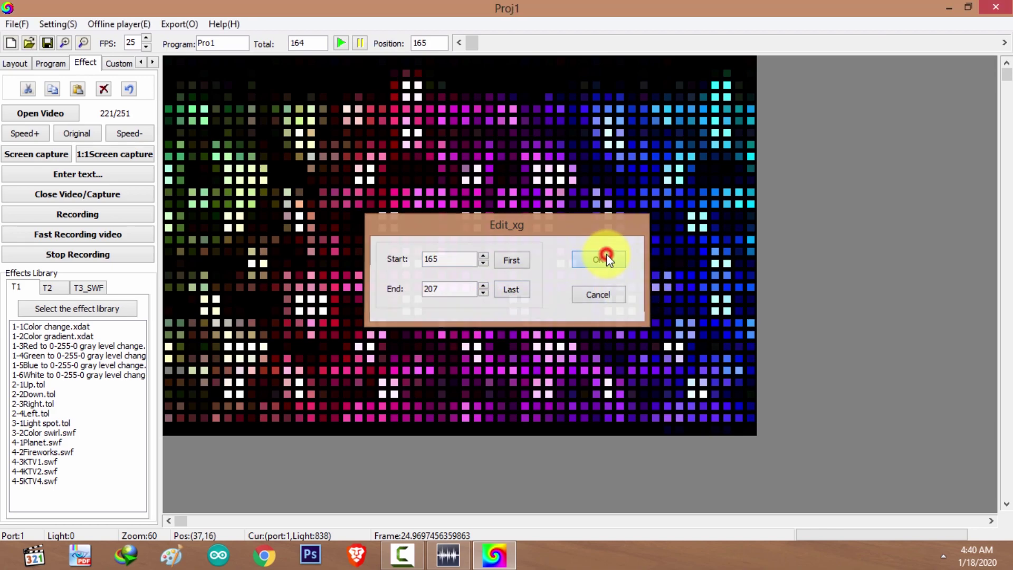
drag(470, 40, 991, 43)
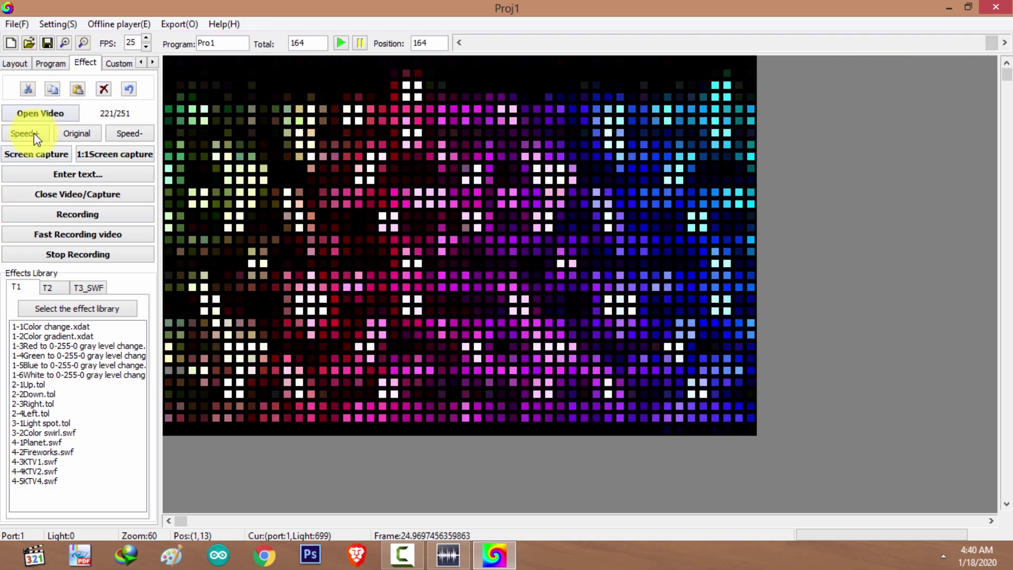
- Copy frames 1–164 and paste them after frame 164, giving 328 frames
click(53, 96)
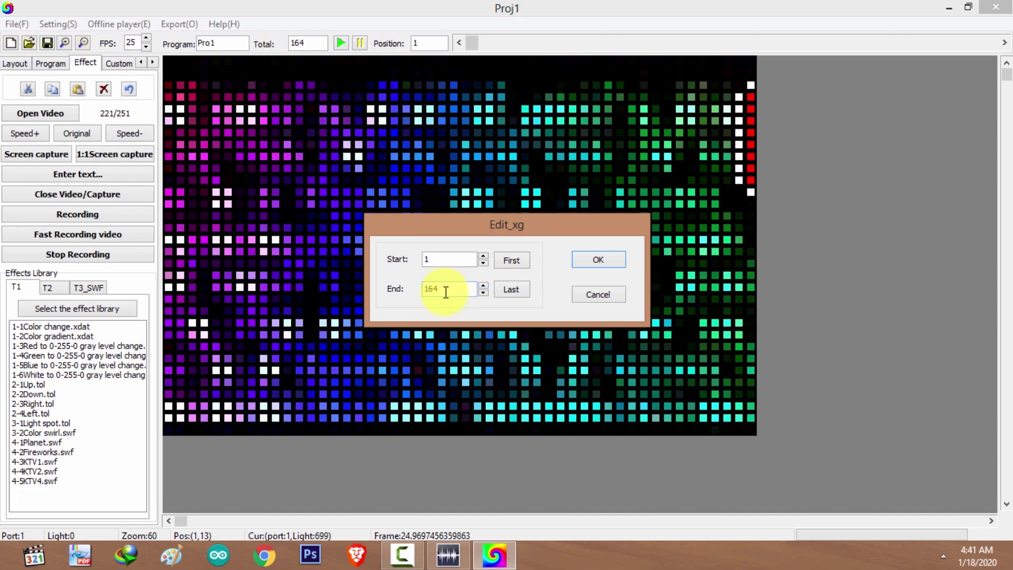
click(602, 259)
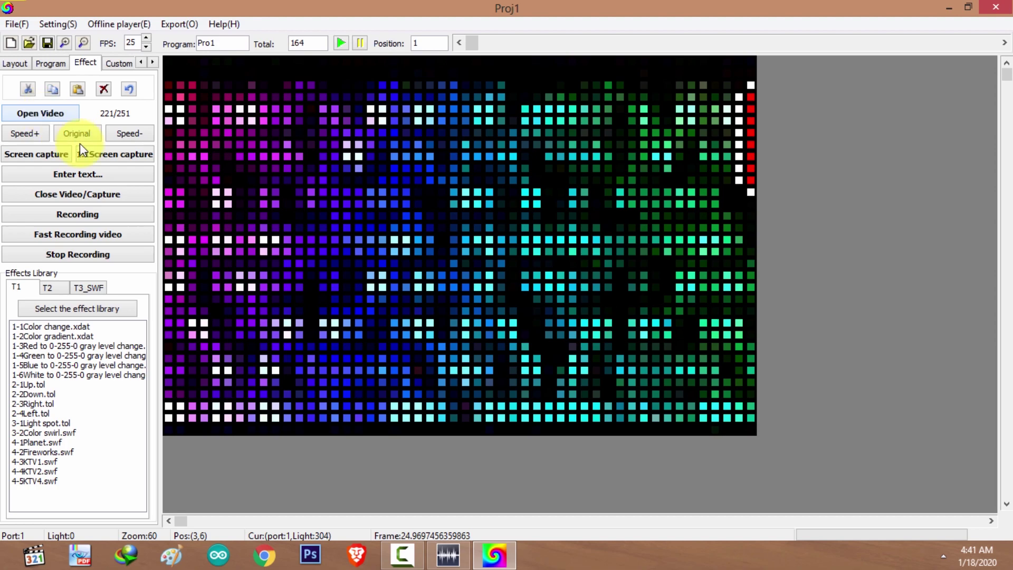
click(81, 92)
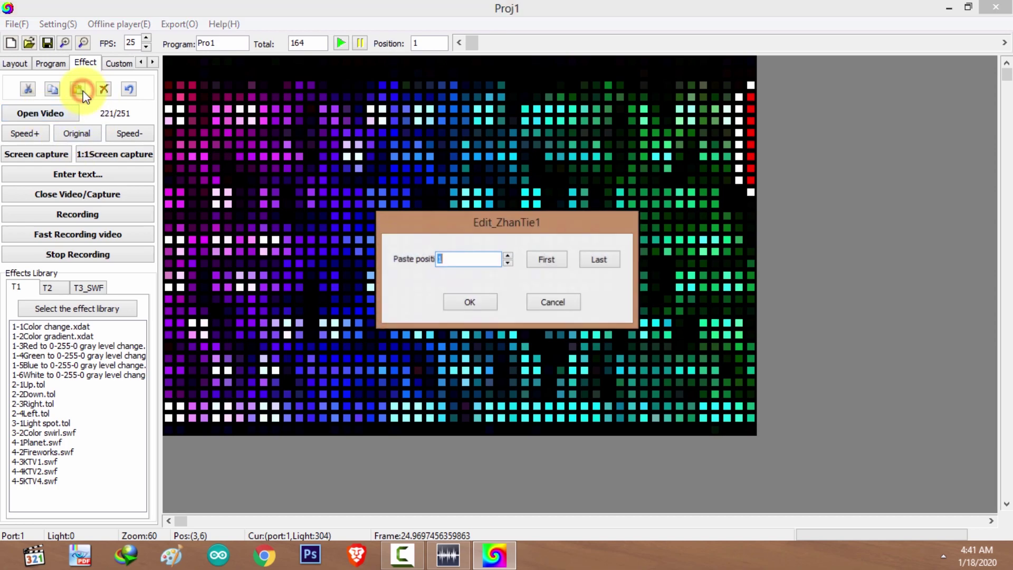
click(481, 308)
drag(472, 43, 992, 59)
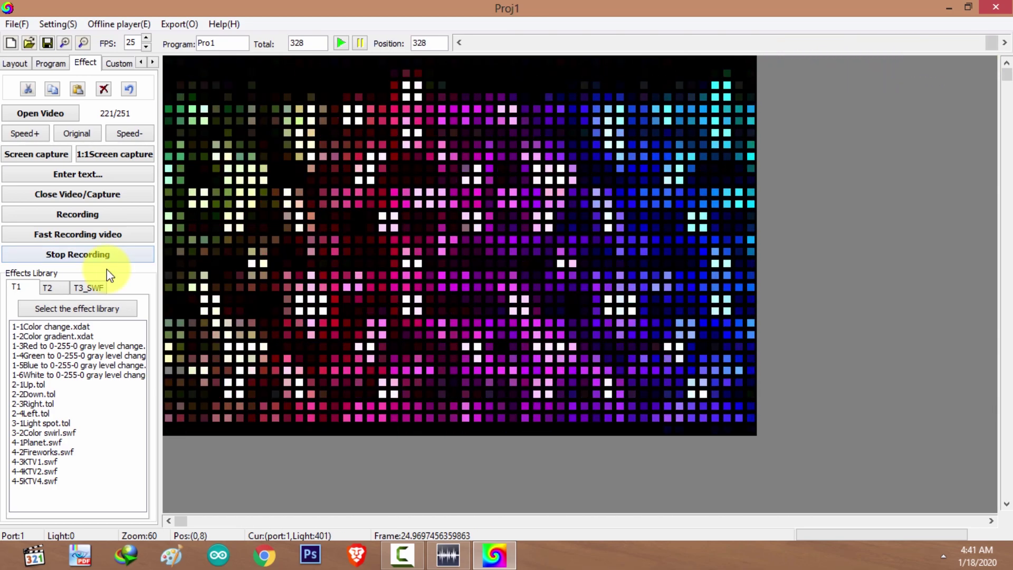
- Load another SWF video file as the background effect
click(111, 181)
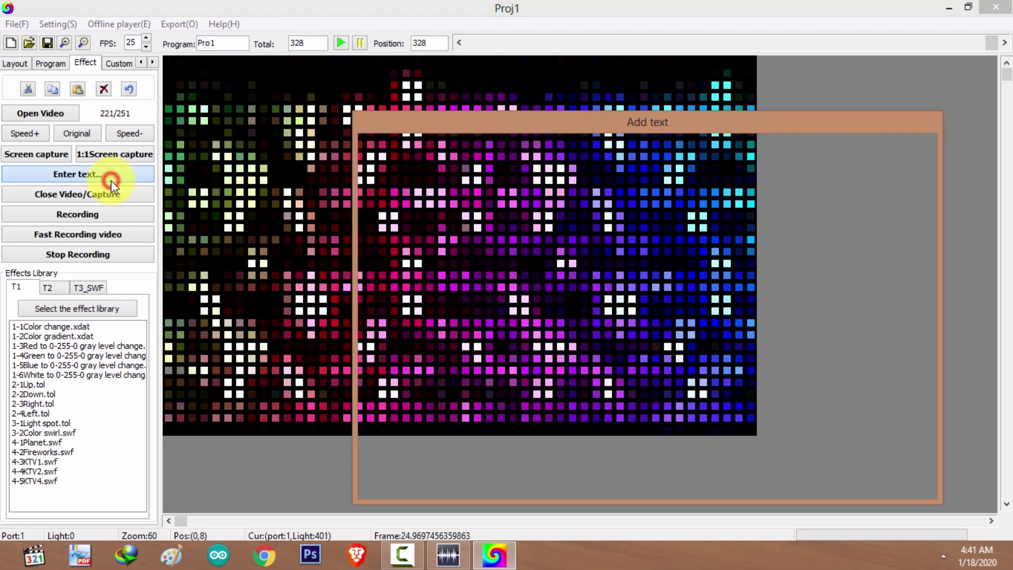
key(Return)
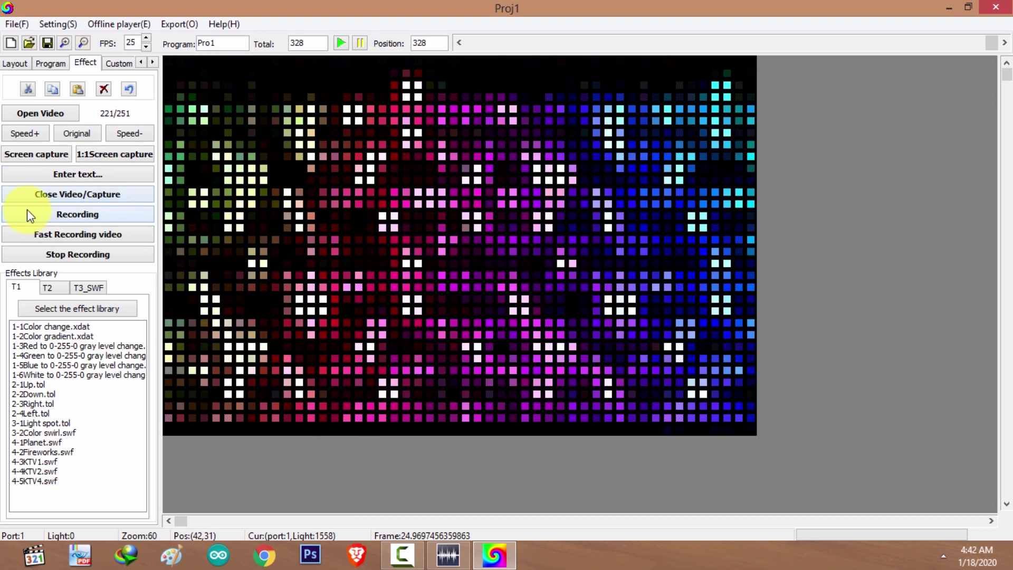
click(33, 113)
drag(500, 122, 497, 144)
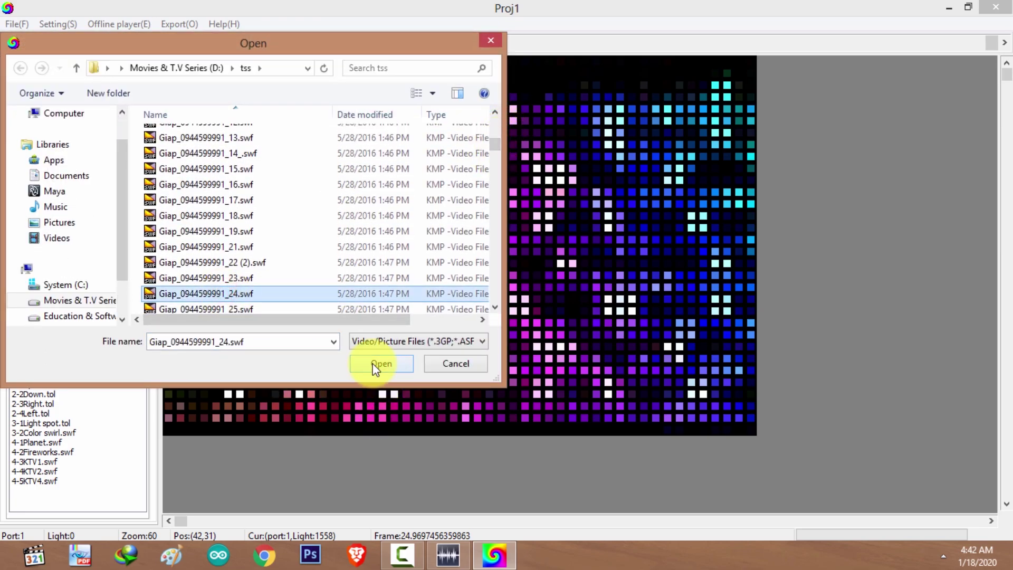
click(379, 363)
- Reopen the Add text settings and raise the scrolling speed to maximum
click(75, 174)
drag(460, 89, 495, 93)
drag(798, 213, 999, 219)
drag(549, 94, 575, 132)
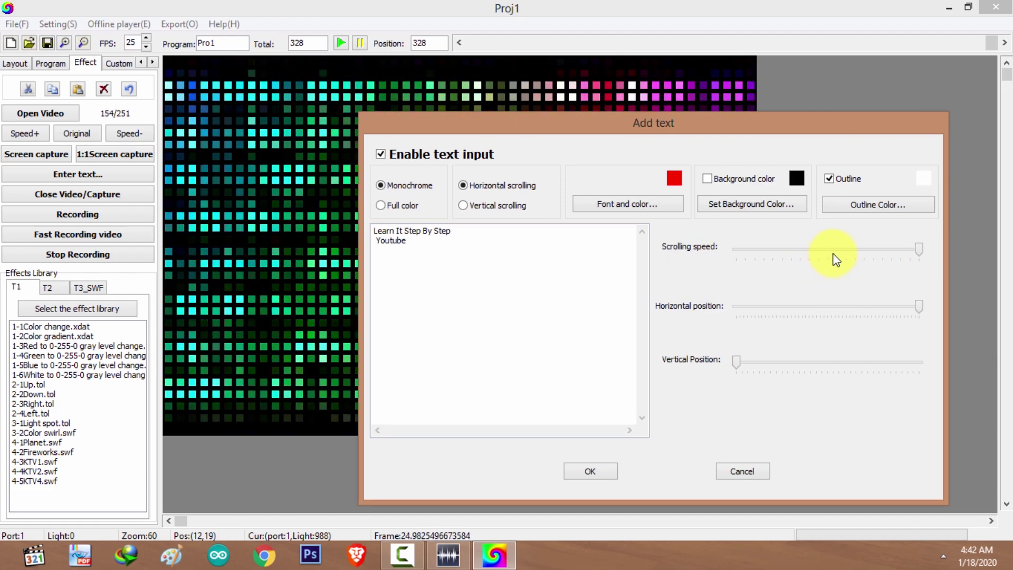
- Position the overlay text at the top-left edge of the display
mouse_move(522, 132)
mouse_down()
mouse_move(524, 166)
mouse_move(517, 124)
mouse_up()
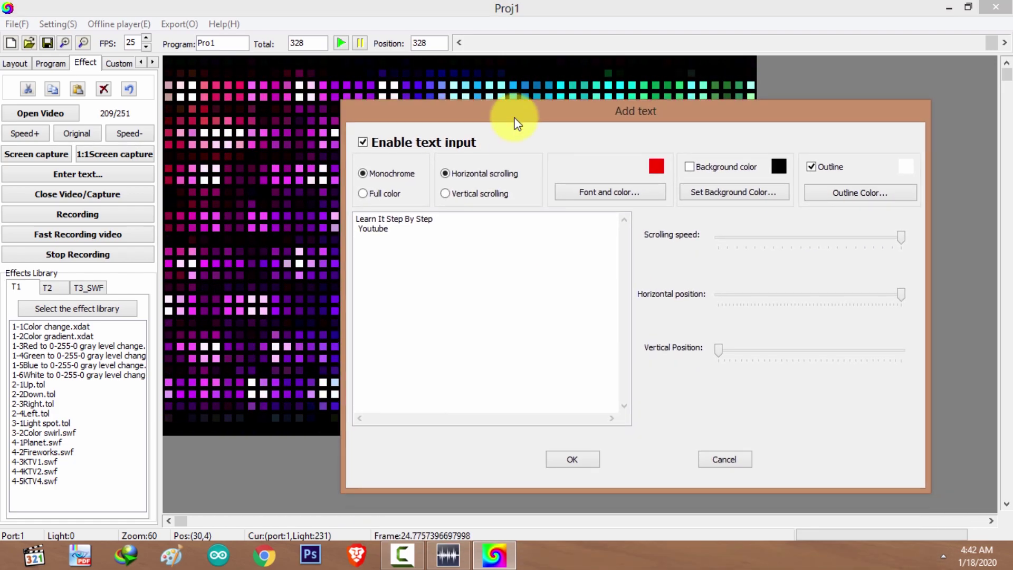
drag(771, 119, 842, 86)
mouse_move(785, 317)
mouse_down()
mouse_move(812, 317)
mouse_move(784, 318)
mouse_up()
drag(968, 262, 786, 263)
drag(542, 83, 509, 112)
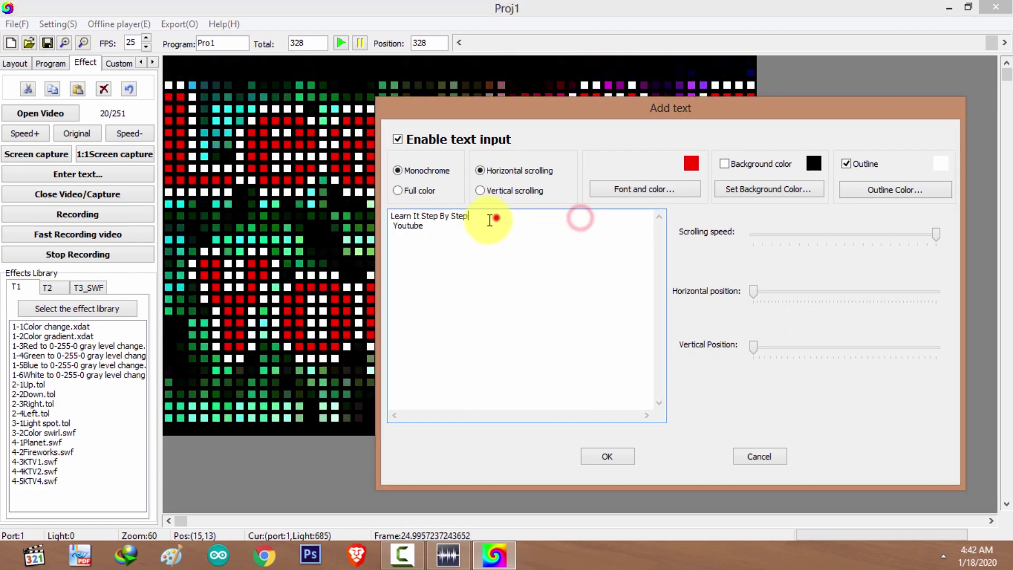
- Change the overlay text to 'Youtube Subscribe' and set its font to bold red
click(372, 219)
click(389, 227)
click(374, 208)
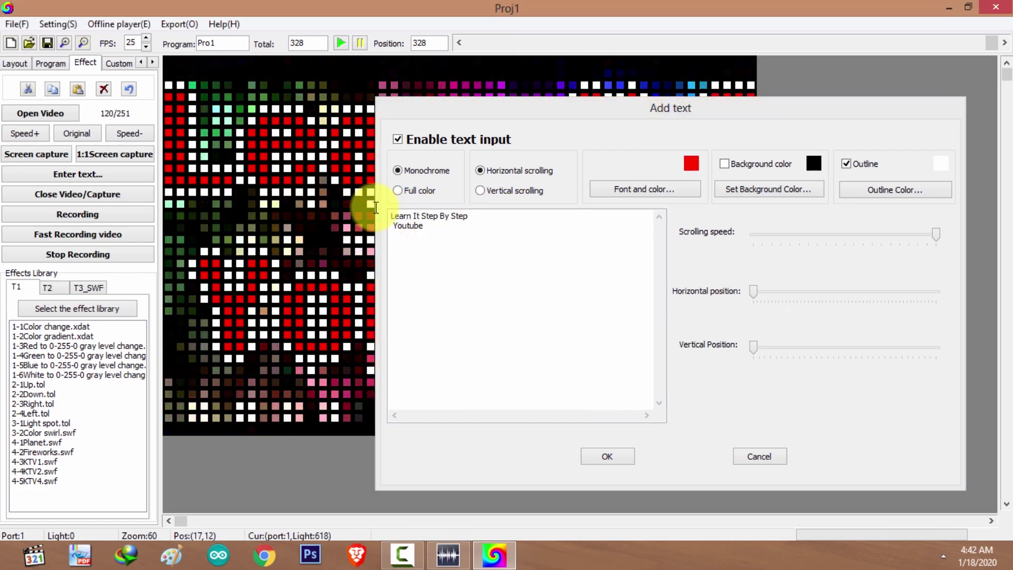
click(390, 228)
key(BackSpace)
key(BackSpace)
key(BackSpace)
key(BackSpace)
key(BackSpace)
key(BackSpace)
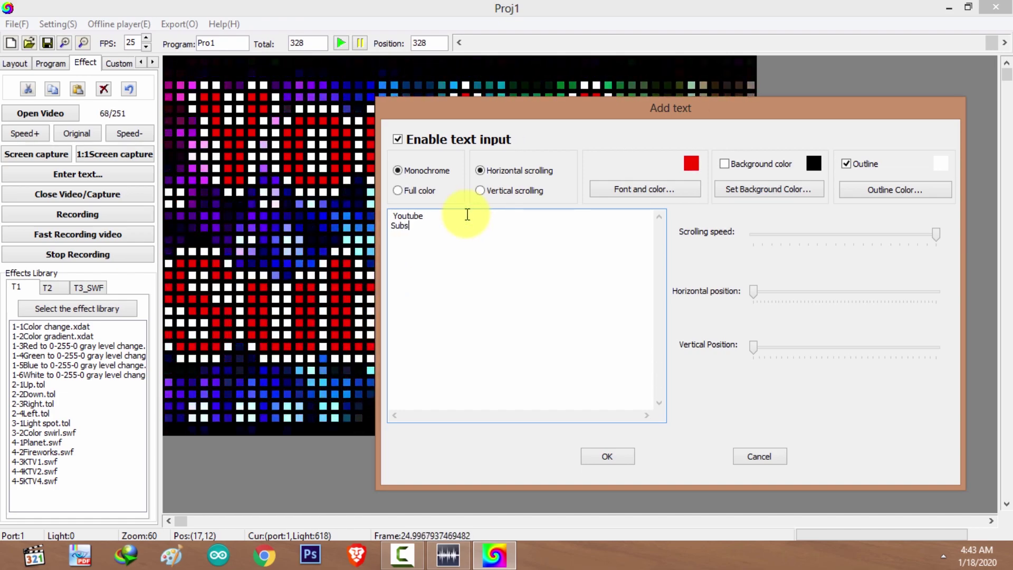
drag(579, 108, 572, 139)
click(655, 220)
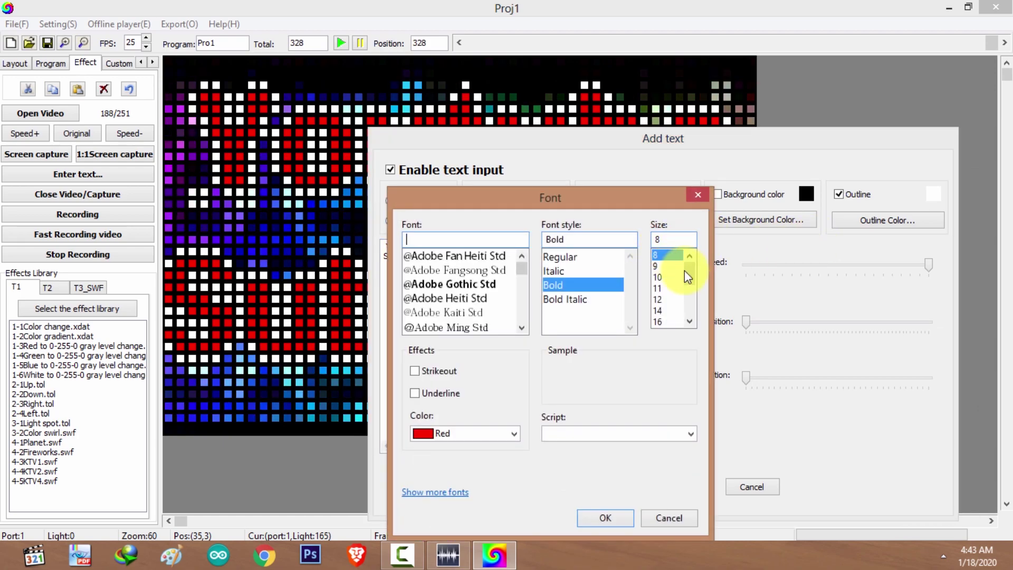
click(603, 524)
drag(491, 143, 601, 153)
- Nudge the text's vertical position slightly up and adjust its horizontal position
drag(852, 397, 878, 397)
drag(656, 161, 963, 501)
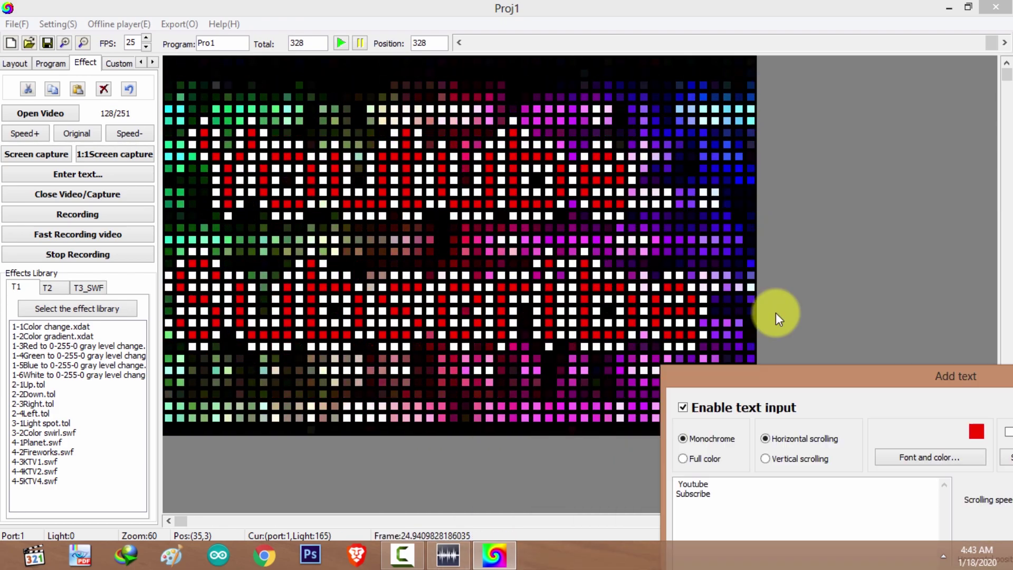
drag(870, 496, 616, 138)
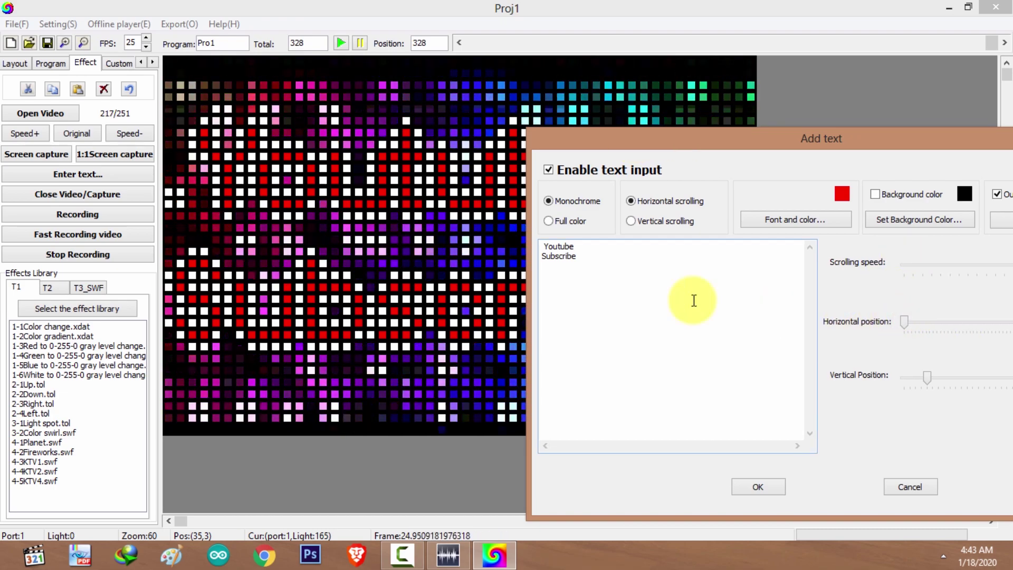
drag(903, 323, 918, 322)
drag(686, 136, 549, 157)
drag(705, 144, 660, 90)
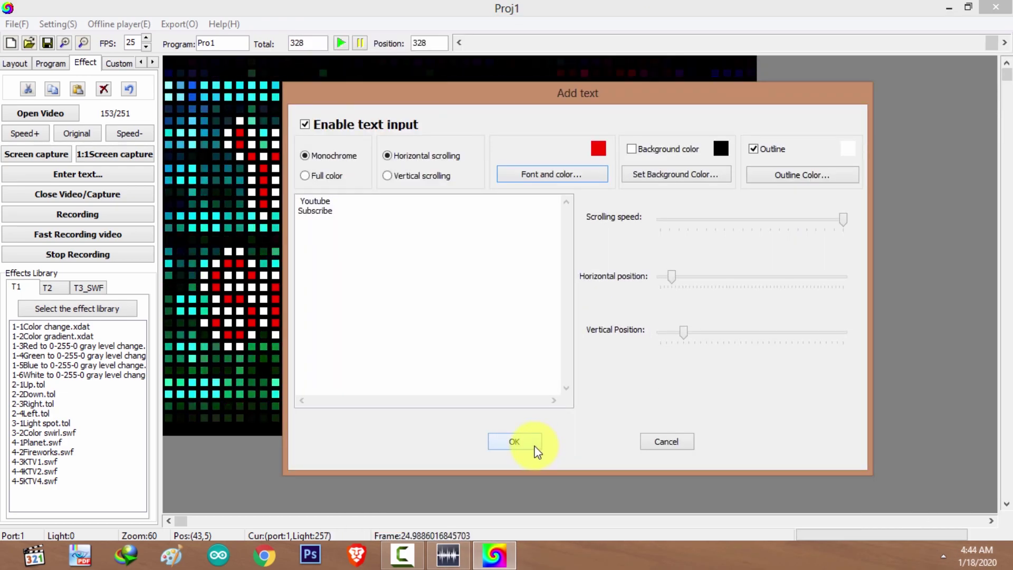
- Apply the 'Youtube Subscribe' overlay and record it onto Pro1, reaching 511 frames
click(515, 442)
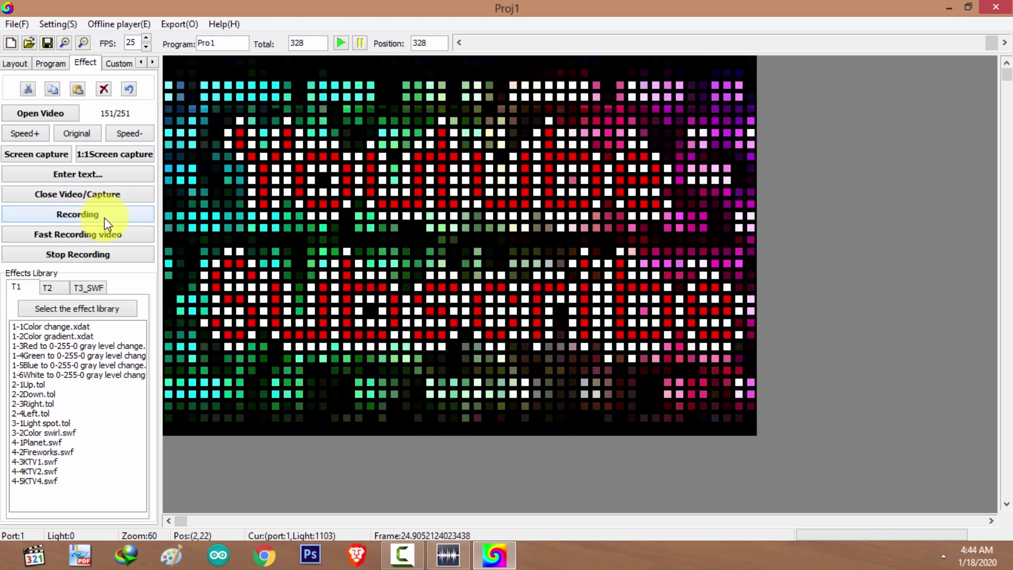
click(105, 218)
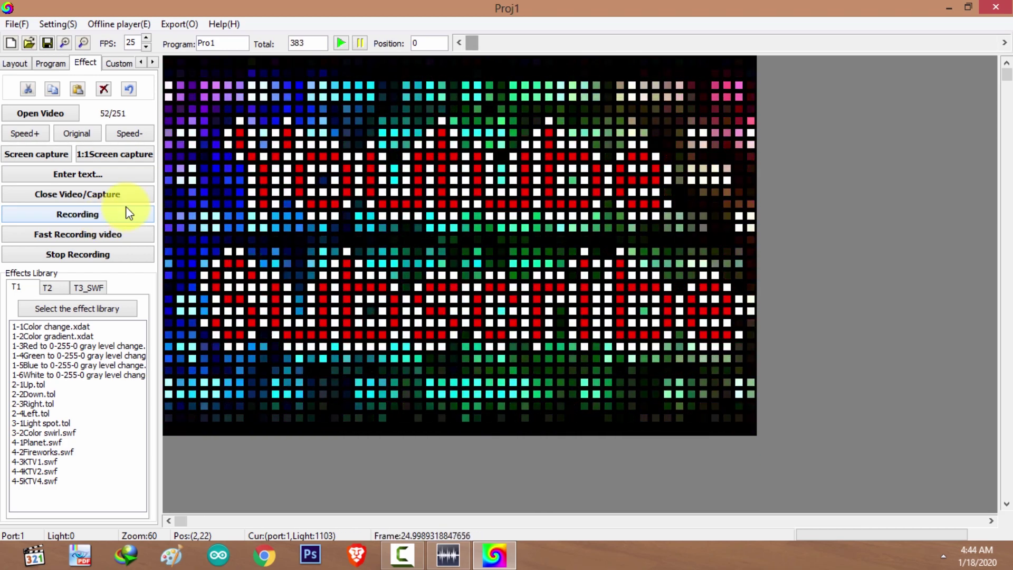
click(122, 257)
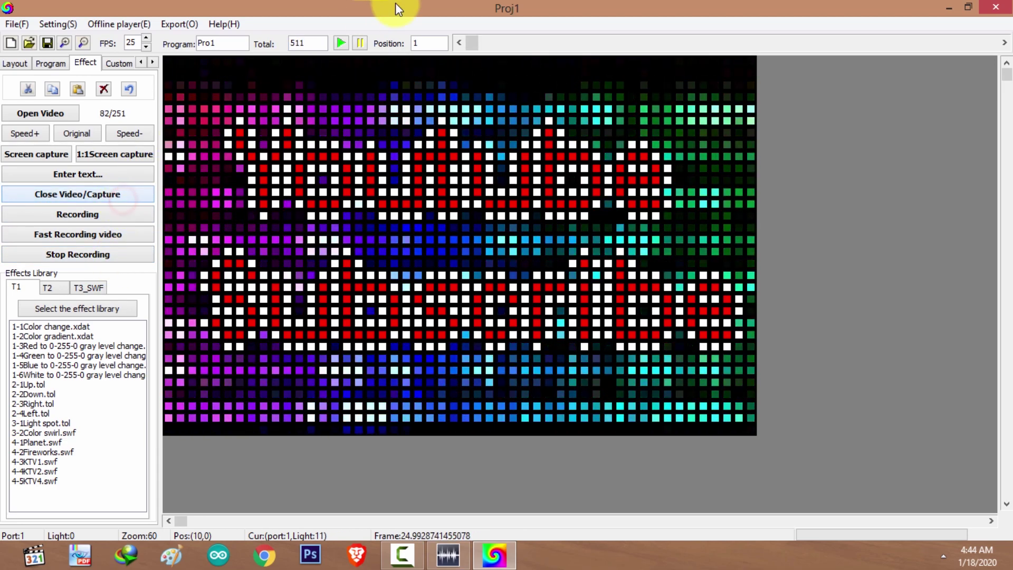
- Play back the 633-frame project and pause it at frame 78
click(340, 43)
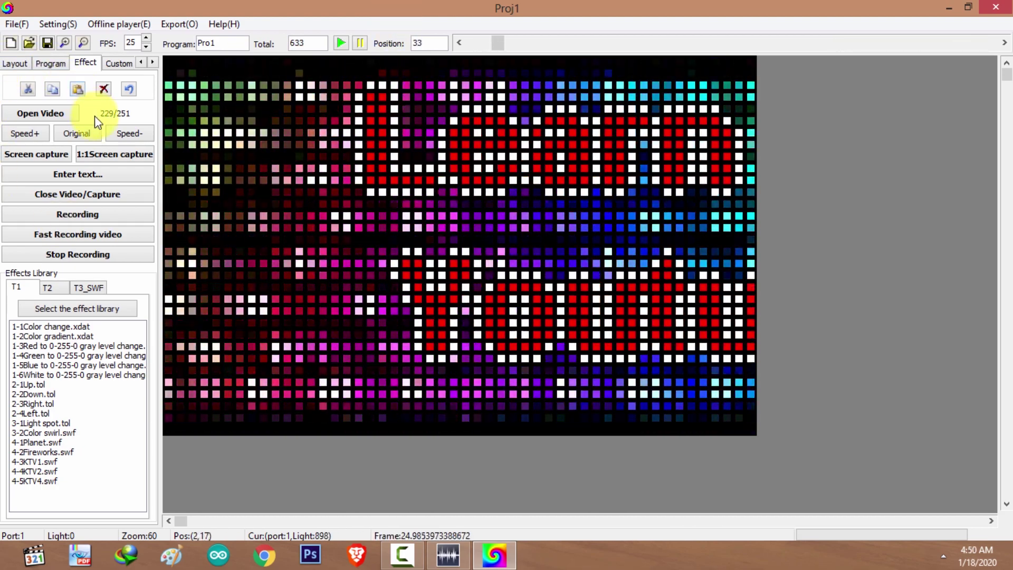
click(365, 42)
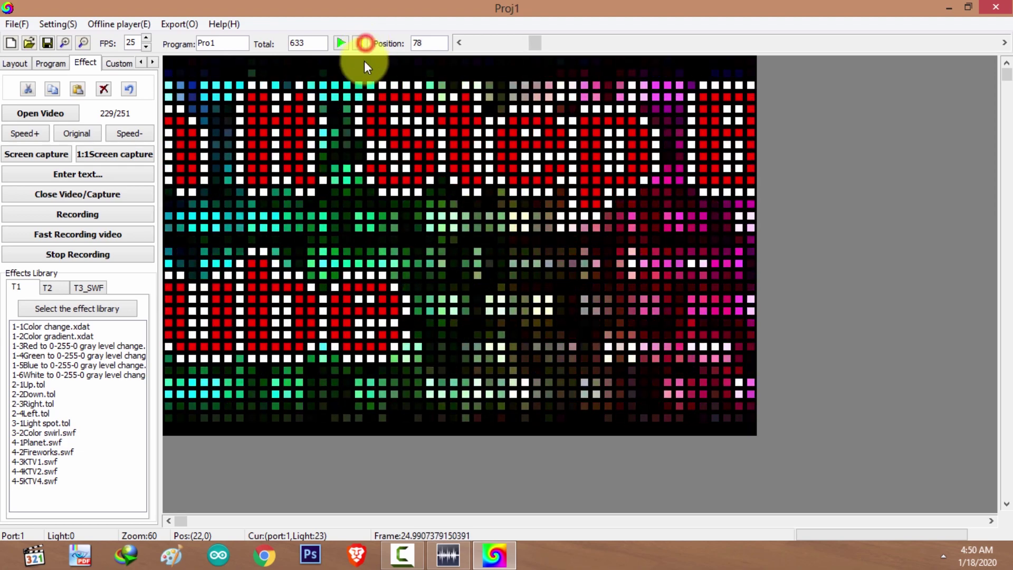